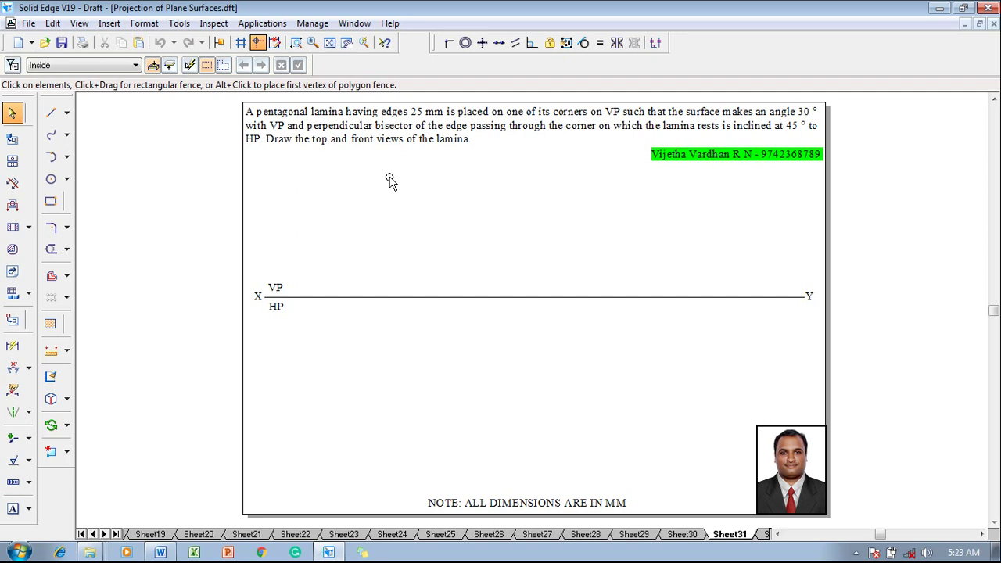
Fit the sheet in view and run the nSidePolygon macro from the bin folder
{"action": "scroll", "coordinate": [391, 181], "scroll_direction": "up", "scroll_amount": 1}
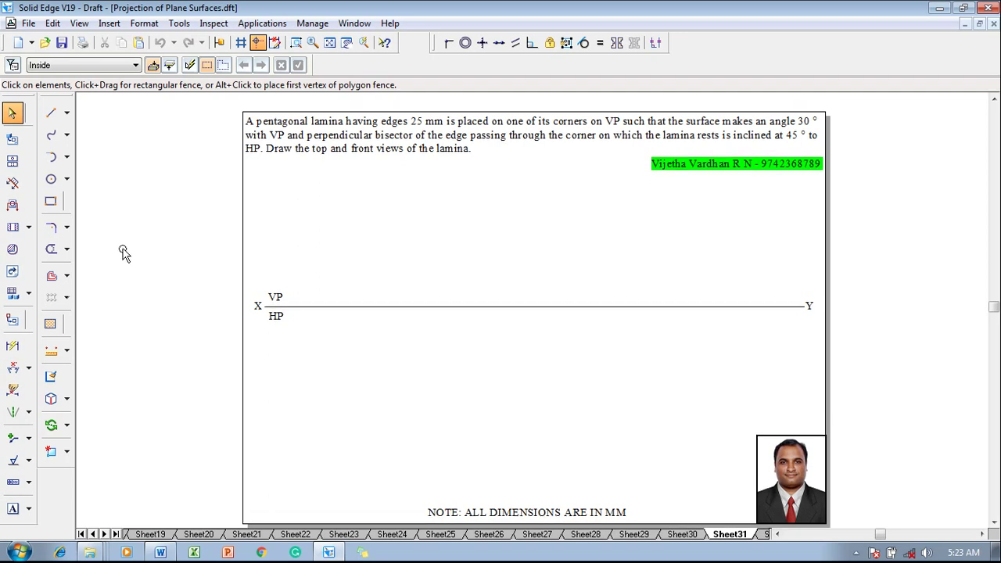
{"action": "left_click", "coordinate": [330, 42]}
{"action": "left_click", "coordinate": [266, 24]}
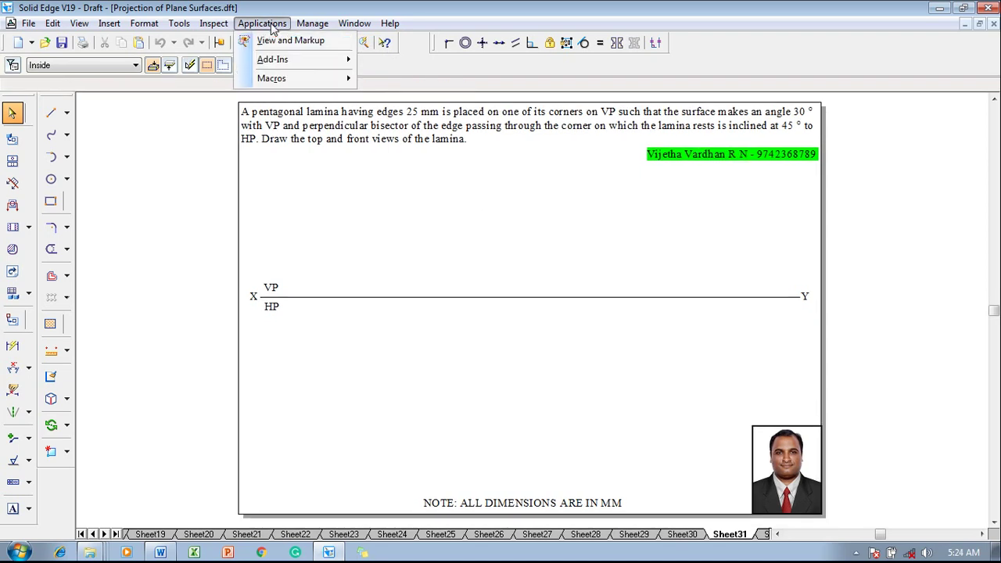
{"action": "mouse_move", "coordinate": [289, 83]}
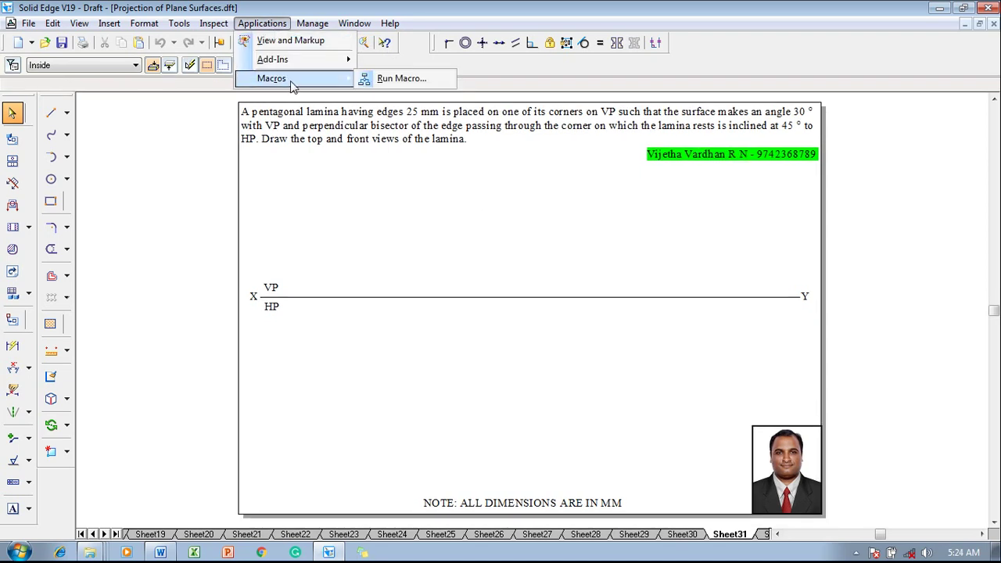
{"action": "left_click", "coordinate": [416, 83]}
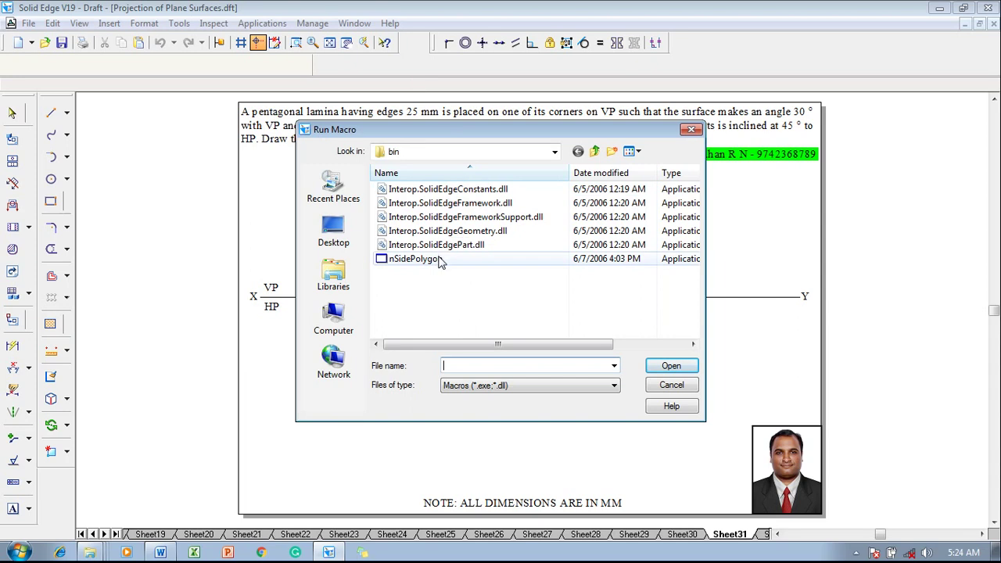
{"action": "left_click", "coordinate": [556, 152]}
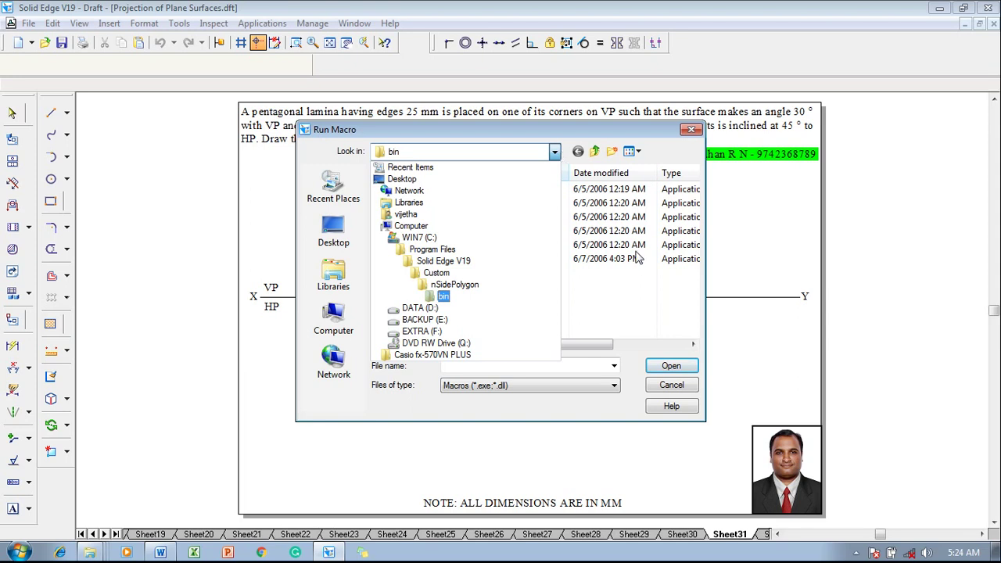
{"action": "left_click", "coordinate": [620, 278]}
{"action": "left_click", "coordinate": [457, 260]}
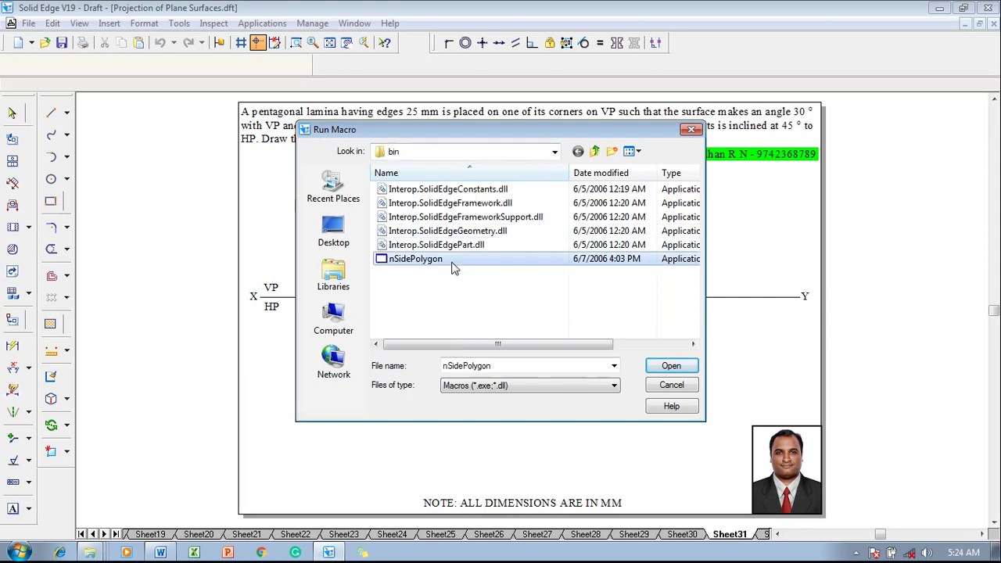
{"action": "left_click", "coordinate": [692, 370]}
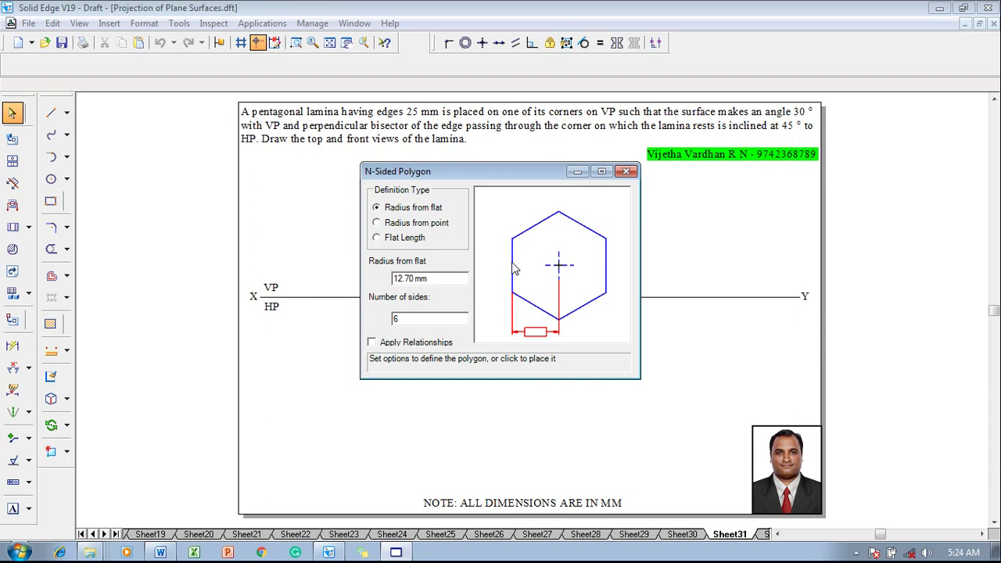
Create a 5-sided polygon with 25 mm flat length and applied relationships below the XY line
{"action": "left_click", "coordinate": [377, 237]}
{"action": "left_click_drag", "start_coordinate": [415, 278], "coordinate": [391, 278]}
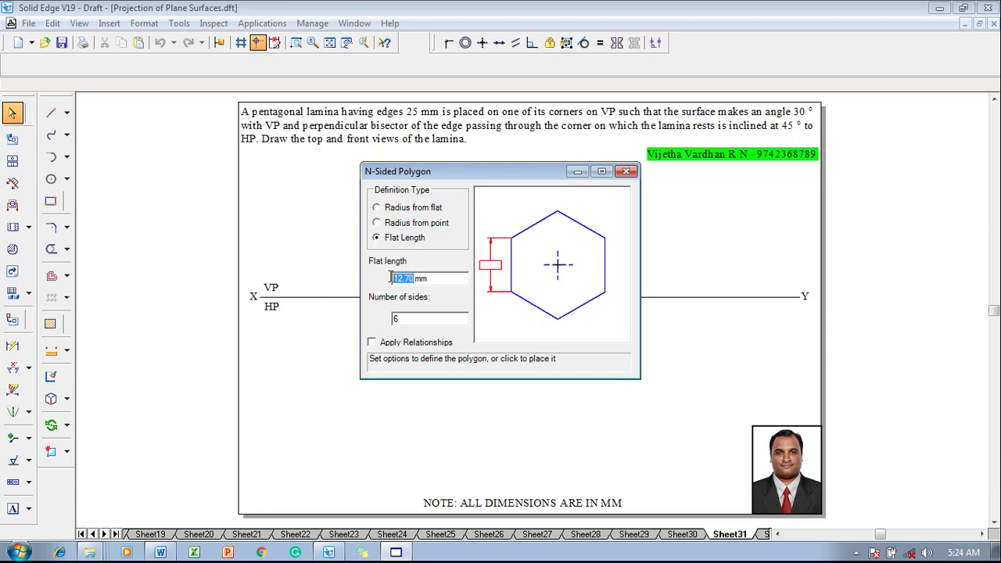
{"action": "type", "text": "25"}
{"action": "key", "text": "Tab"}
{"action": "type", "text": "5"}
{"action": "left_click", "coordinate": [372, 344]}
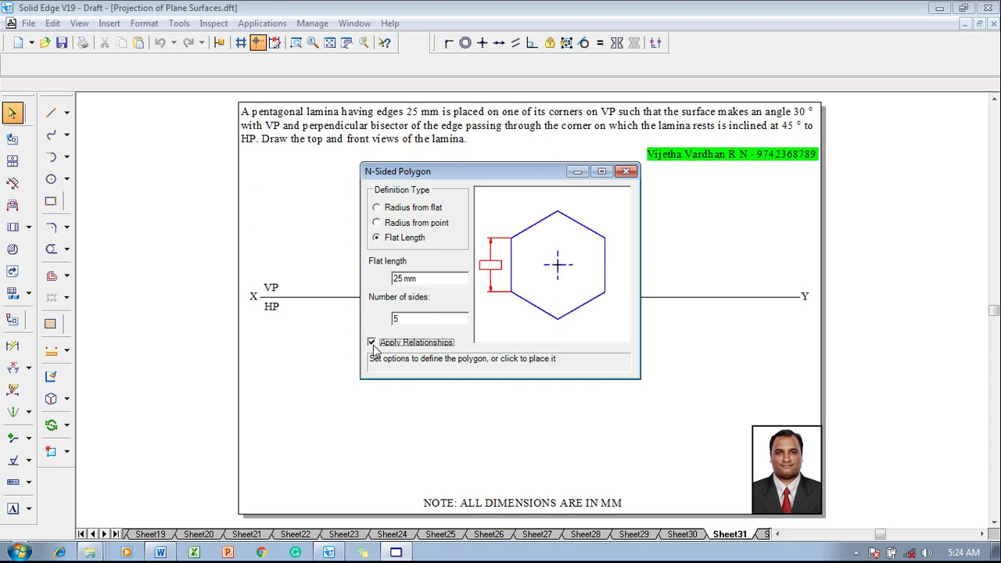
{"action": "left_click", "coordinate": [467, 429]}
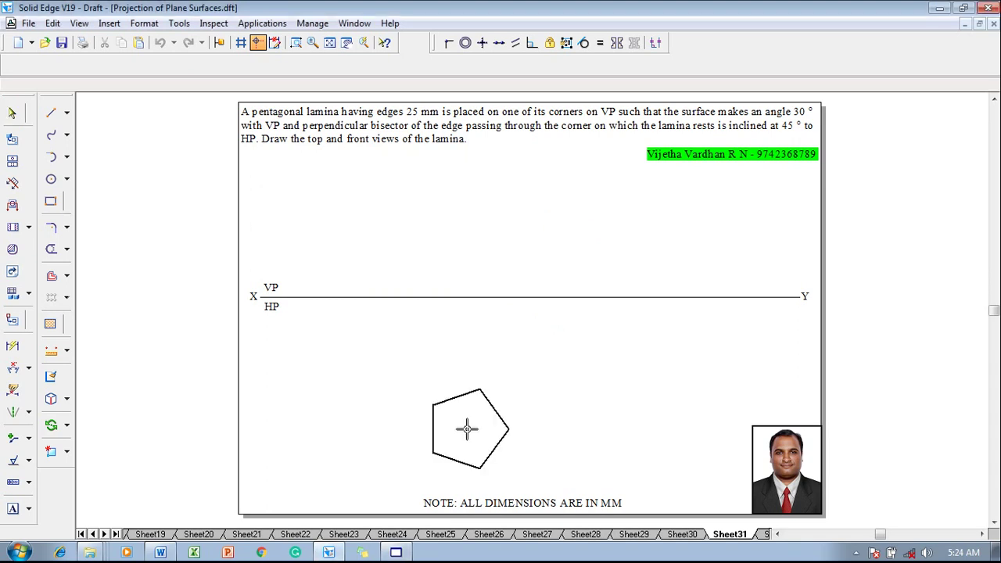
{"action": "key", "text": "Escape"}
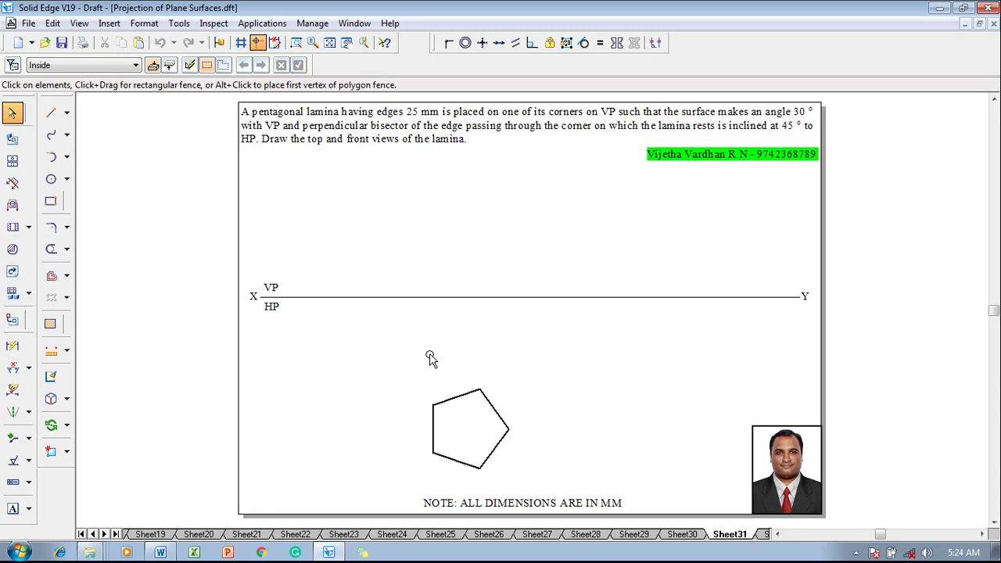
Rotate the pentagon about its right corner and move it up above the XY line
{"action": "left_click_drag", "start_coordinate": [423, 364], "coordinate": [521, 482]}
{"action": "left_click", "coordinate": [51, 425]}
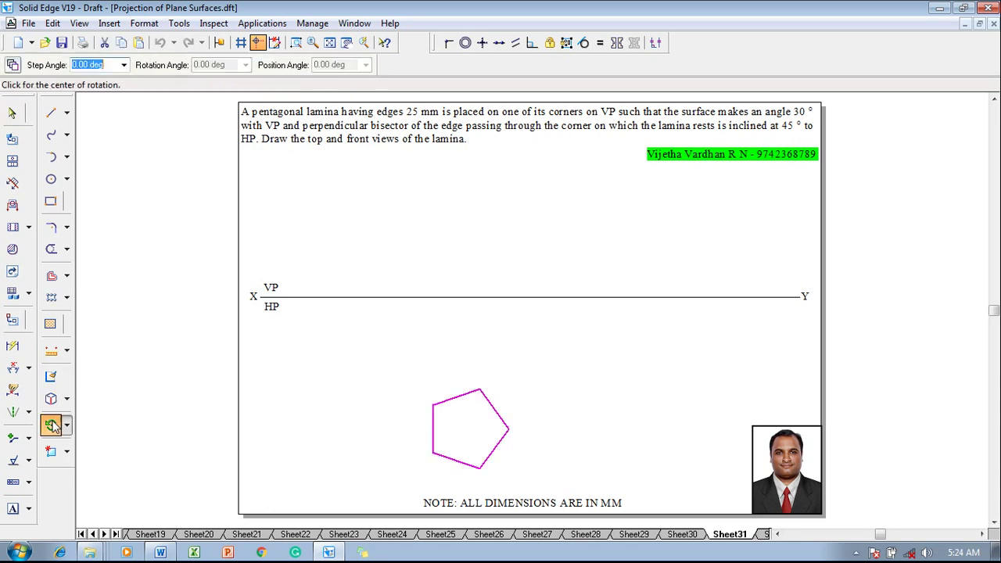
{"action": "left_click", "coordinate": [509, 429]}
{"action": "left_click", "coordinate": [481, 468]}
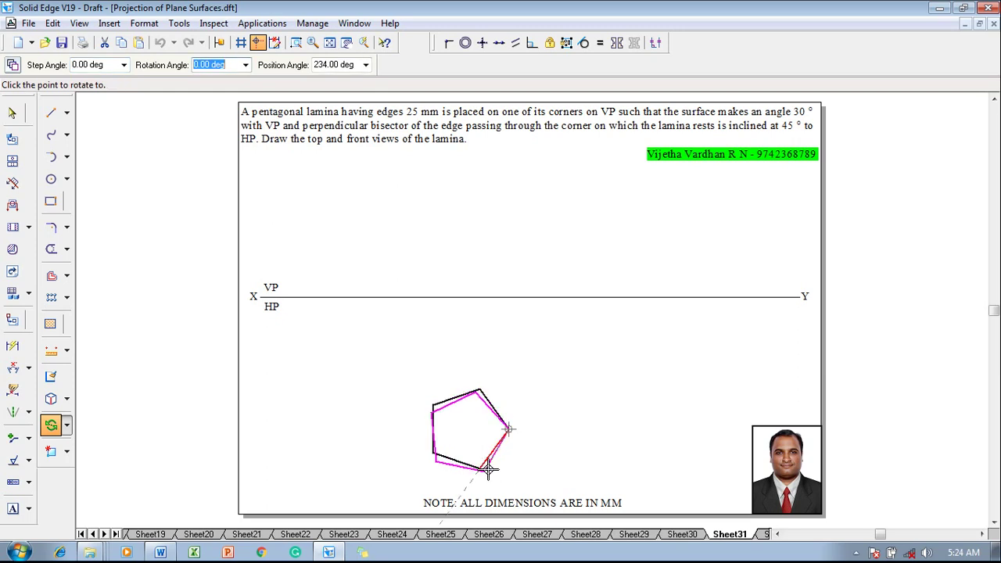
{"action": "left_click", "coordinate": [509, 477]}
{"action": "key", "text": "Escape"}
{"action": "left_click_drag", "start_coordinate": [509, 485], "coordinate": [397, 269]}
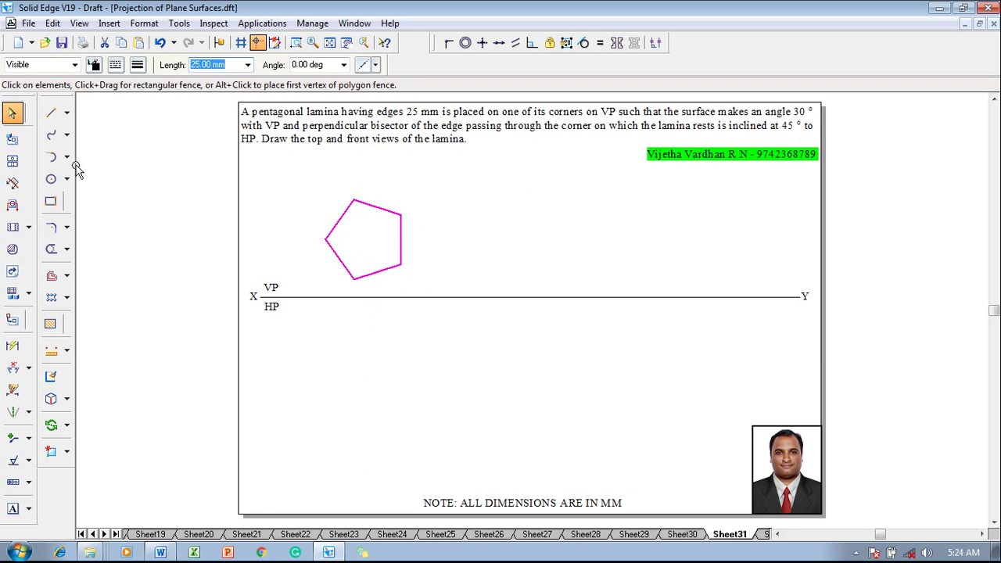
Draw 0.18 mm vertical projectors from the left, top and lower-right corners down to XY
{"action": "left_click", "coordinate": [53, 113]}
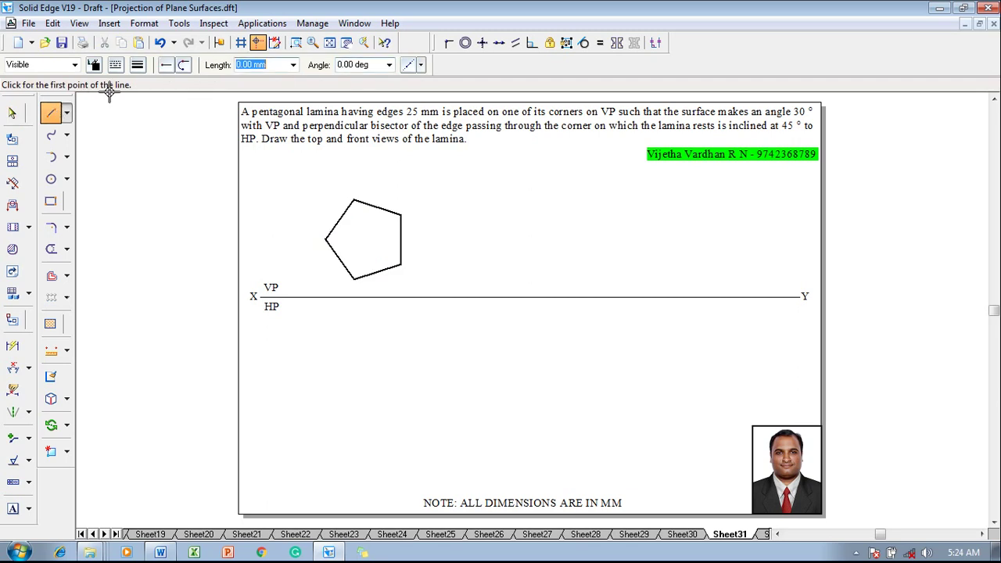
{"action": "left_click", "coordinate": [137, 65]}
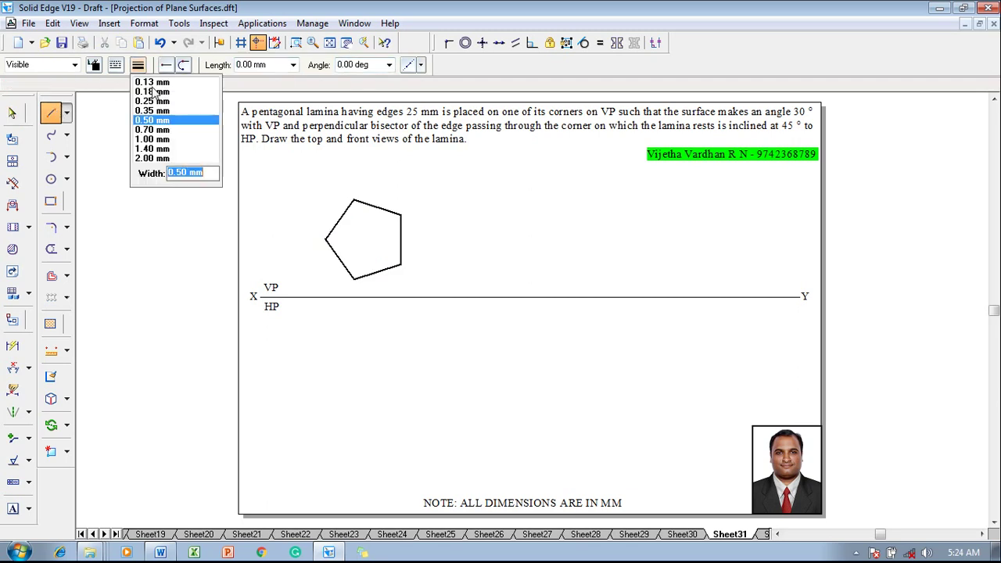
{"action": "left_click", "coordinate": [155, 92]}
{"action": "left_click", "coordinate": [138, 66]}
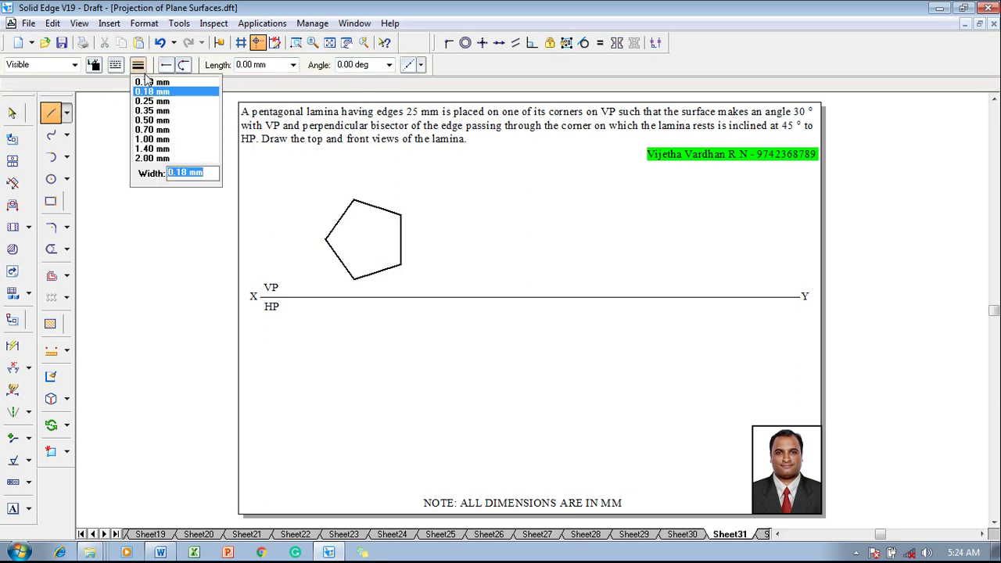
{"action": "left_click", "coordinate": [149, 86]}
{"action": "left_click", "coordinate": [325, 239]}
{"action": "left_click", "coordinate": [325, 296]}
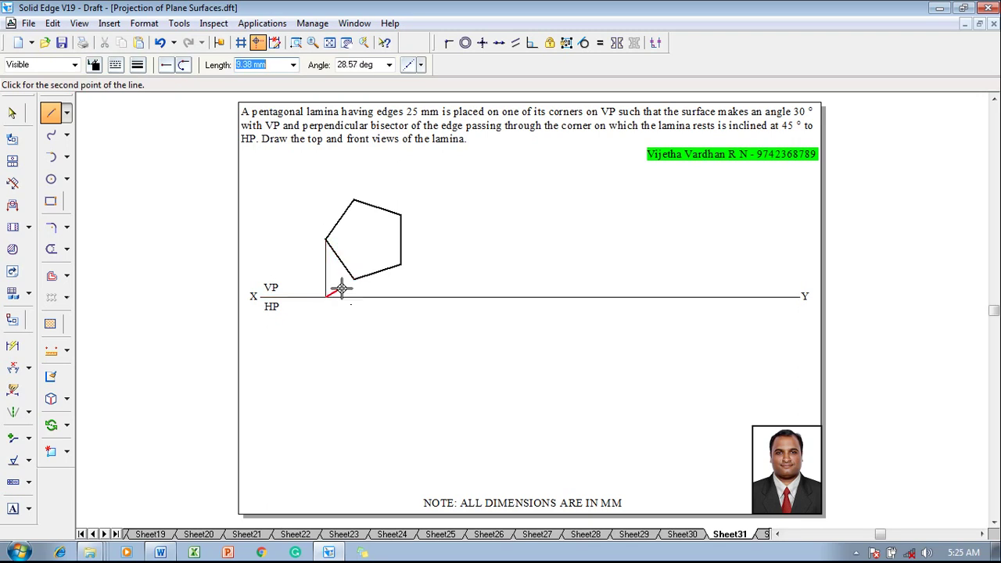
{"action": "key", "text": "Escape"}
{"action": "left_click", "coordinate": [353, 200]}
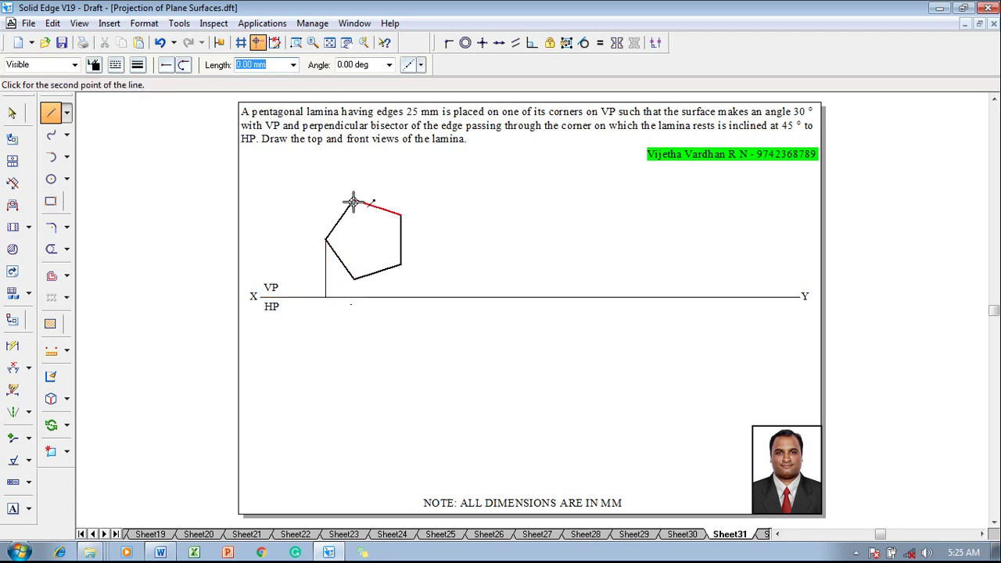
{"action": "left_click", "coordinate": [354, 297]}
{"action": "key", "text": "Escape"}
{"action": "left_click", "coordinate": [401, 266]}
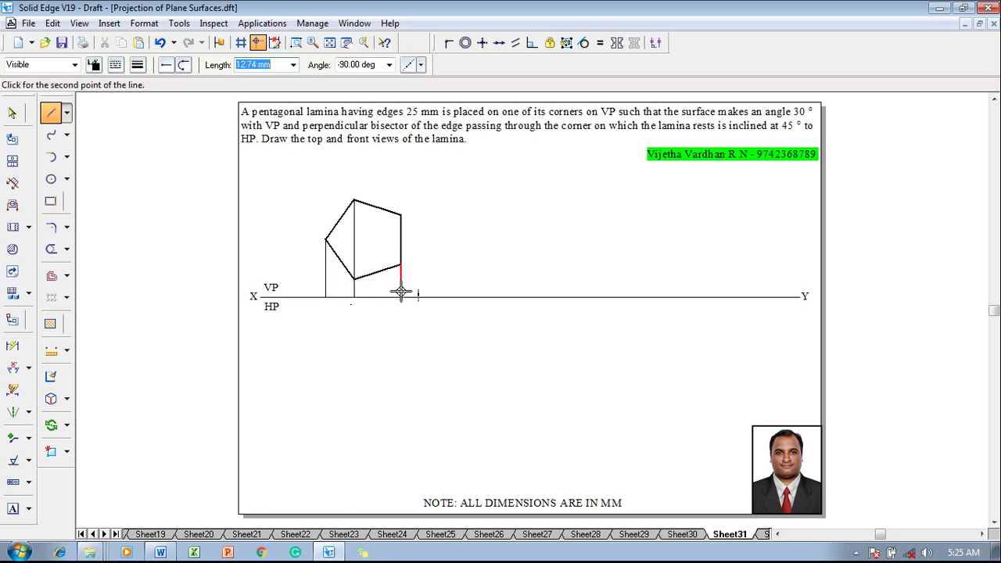
{"action": "left_click", "coordinate": [400, 296]}
{"action": "key", "text": "Escape"}
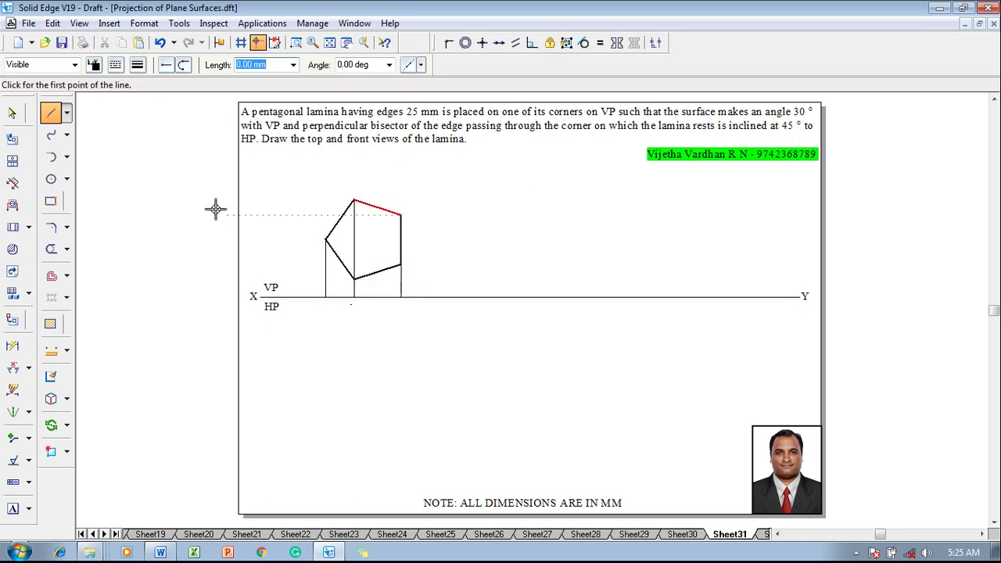
Draw a thick edge-view line along XY joining the three projector feet
{"action": "left_click", "coordinate": [138, 65]}
{"action": "left_click", "coordinate": [140, 120]}
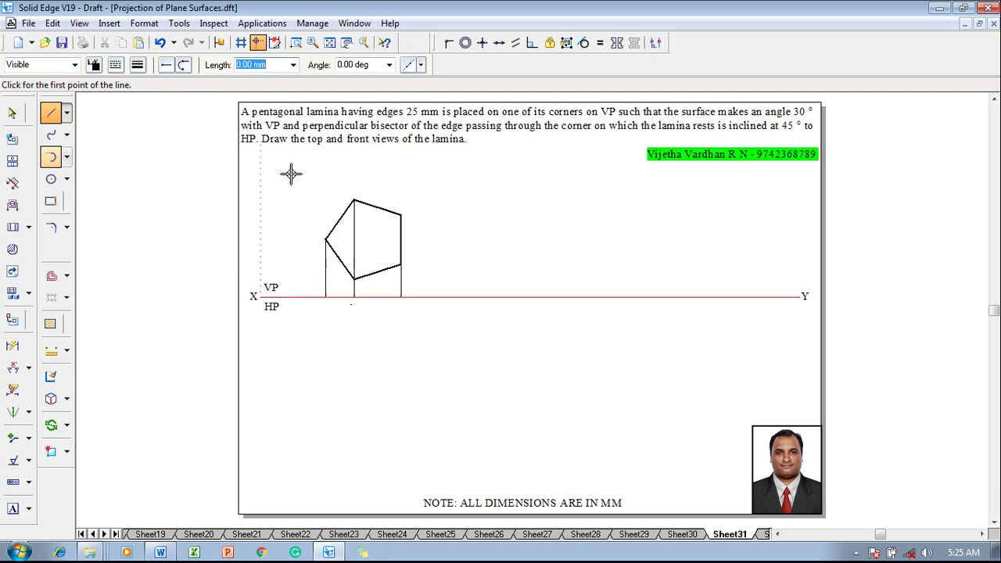
{"action": "left_click", "coordinate": [326, 297]}
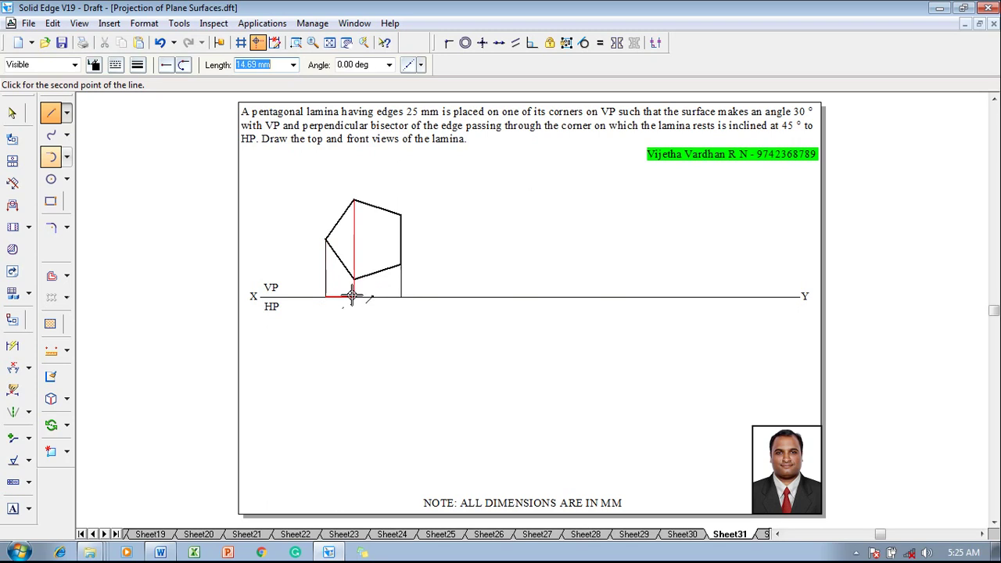
{"action": "left_click", "coordinate": [354, 296]}
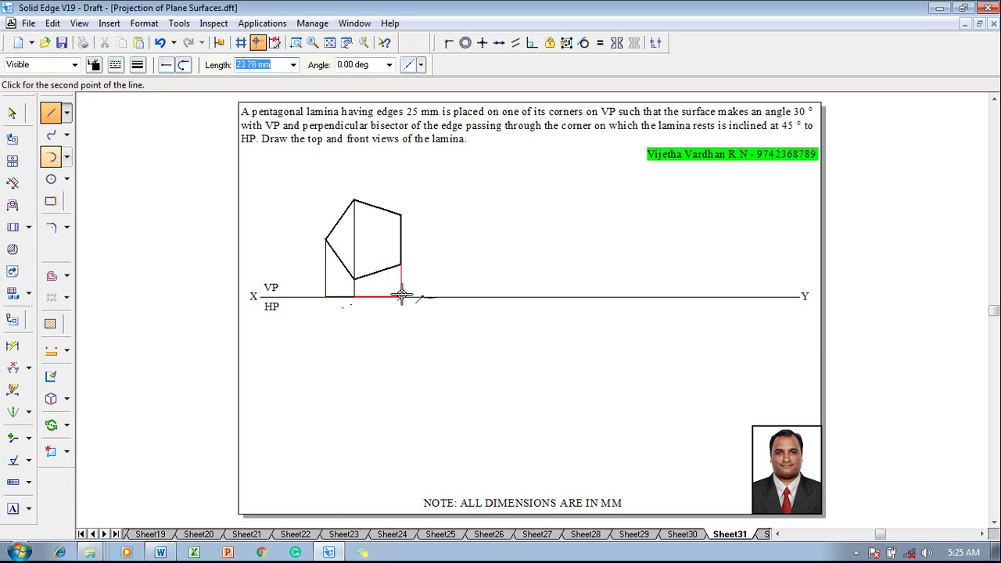
{"action": "left_click", "coordinate": [401, 296]}
{"action": "key", "text": "Escape"}
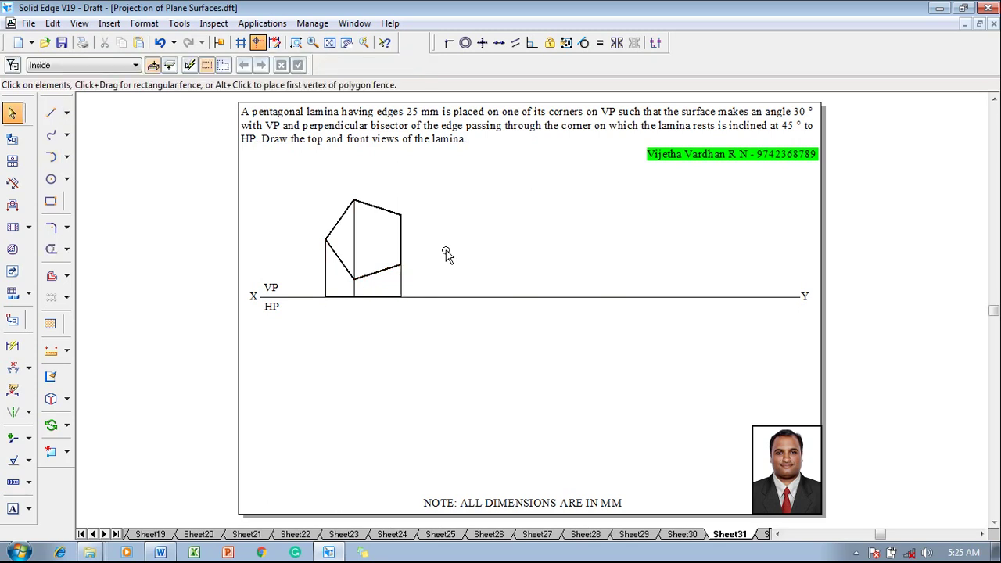
Dimension the pentagon's upper-left edge as 25 mm
{"action": "left_click", "coordinate": [12, 346]}
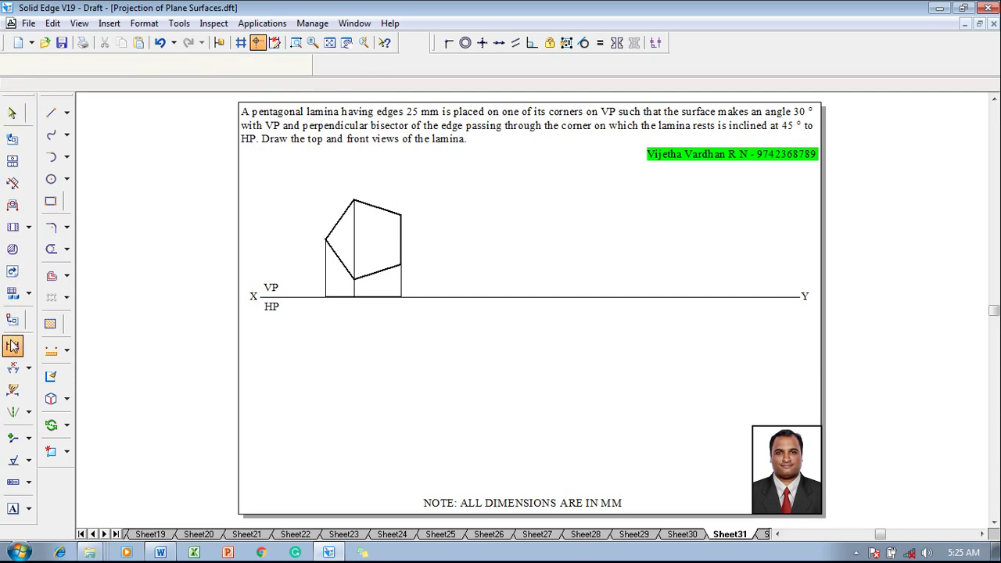
{"action": "left_click", "coordinate": [334, 222]}
{"action": "left_click", "coordinate": [323, 211]}
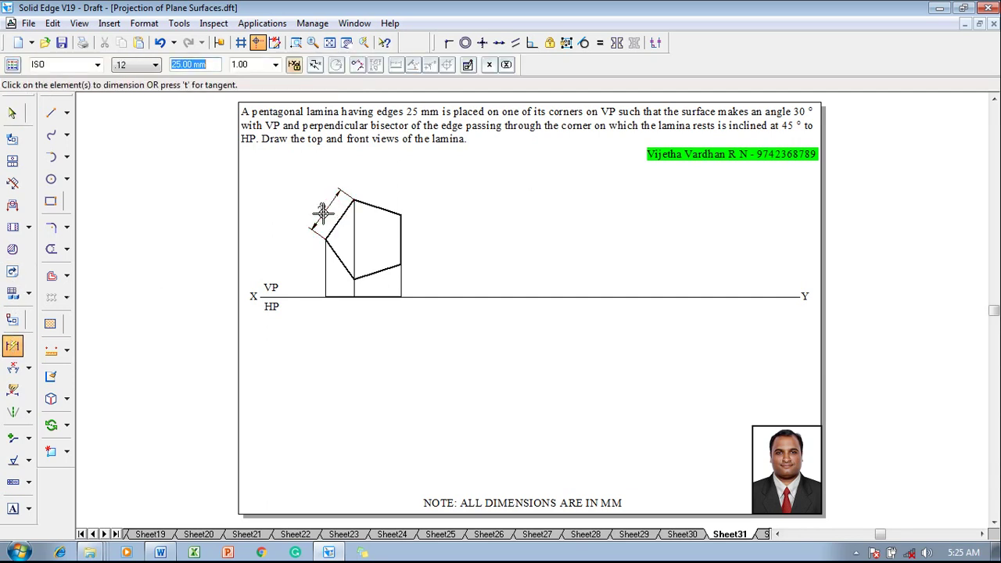
Label the corners a', b', d' and the top-view points b(e), c(d) below XY
{"action": "left_click", "coordinate": [13, 509]}
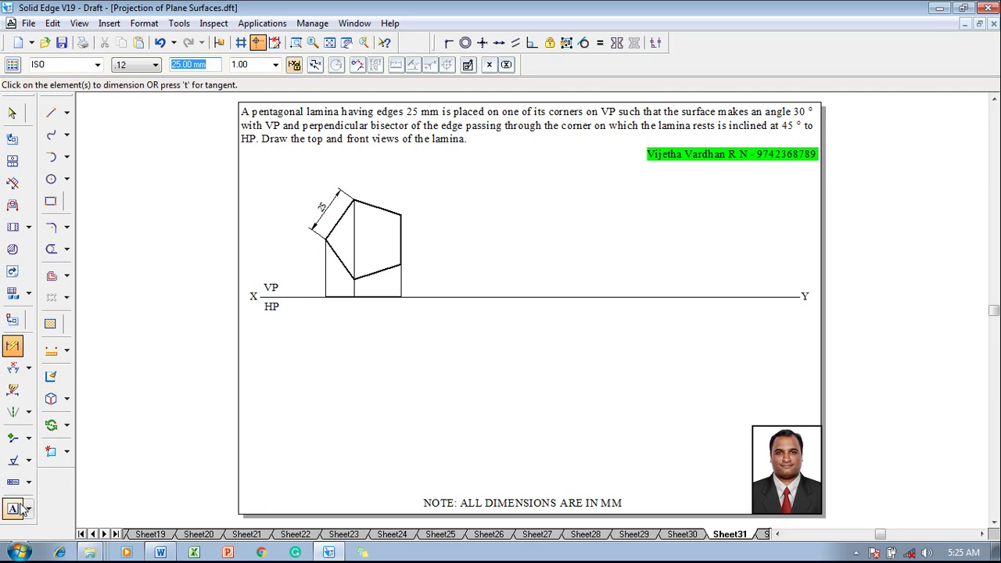
{"action": "left_click", "coordinate": [312, 242]}
{"action": "type", "text": "a'"}
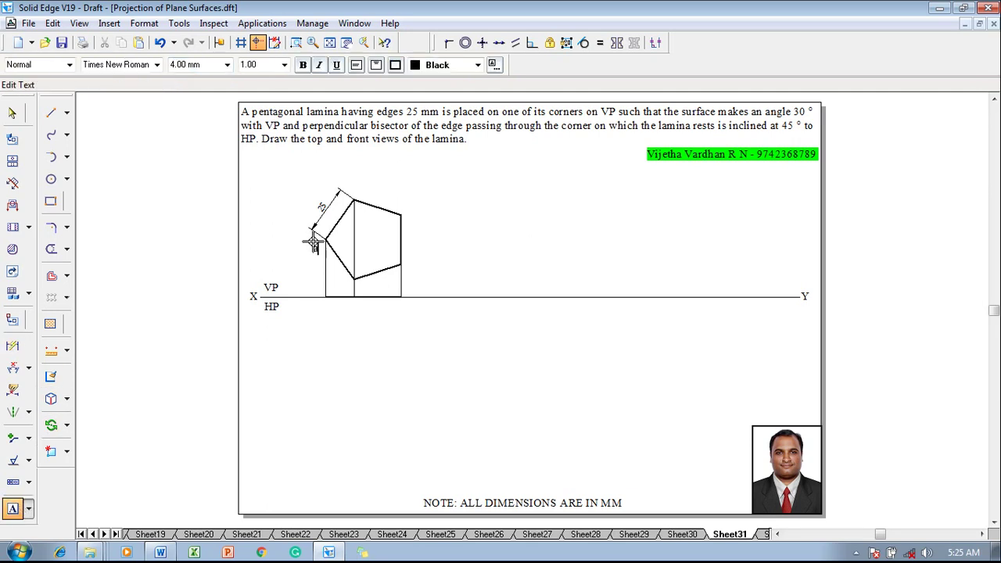
{"action": "left_click", "coordinate": [354, 186]}
{"action": "type", "text": "b'"}
{"action": "left_click", "coordinate": [405, 250]}
{"action": "type", "text": "d'"}
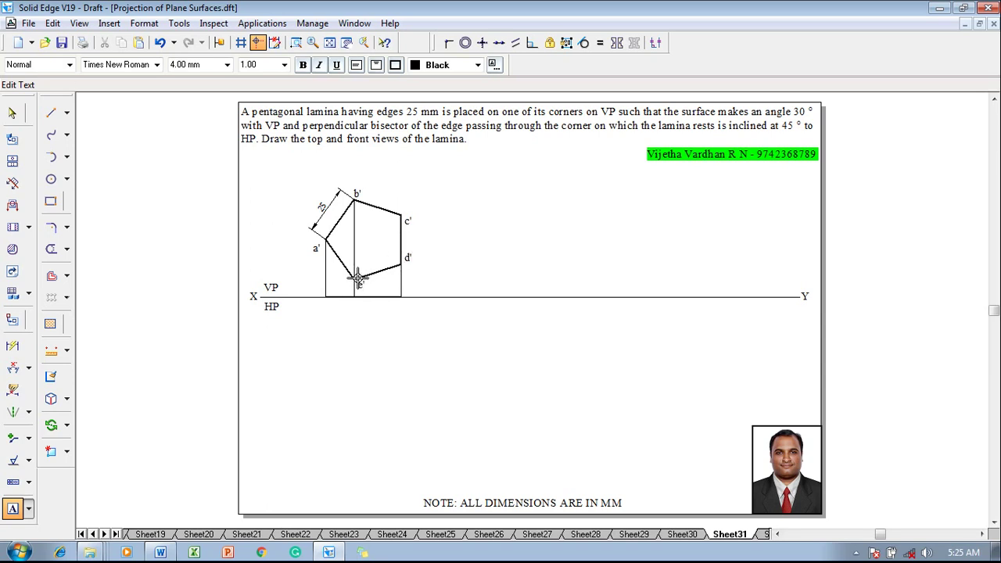
{"action": "left_click", "coordinate": [322, 303]}
{"action": "type", "text": "b(e)    c(d"}
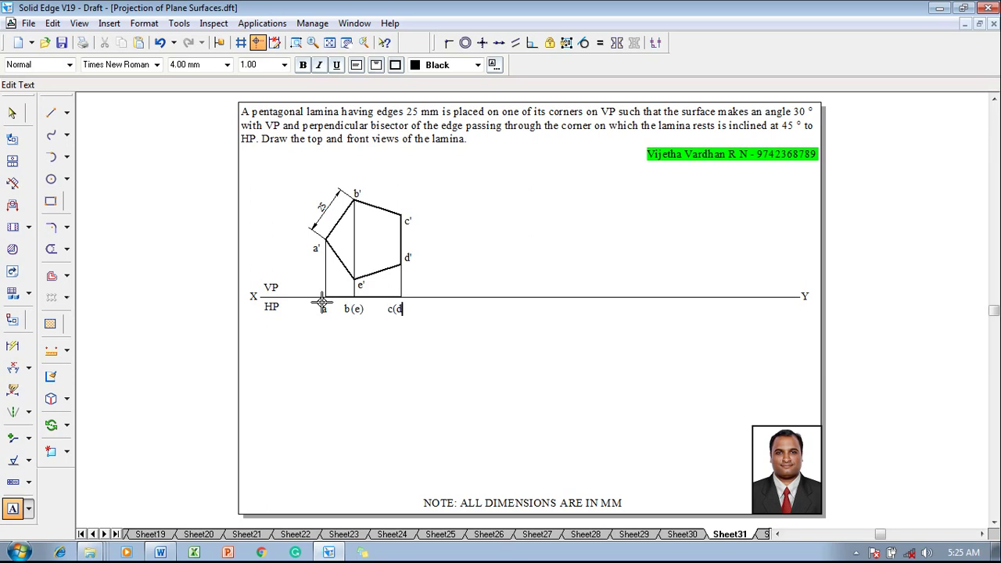
{"action": "type", "text": ")"}
{"action": "key", "text": "Escape"}
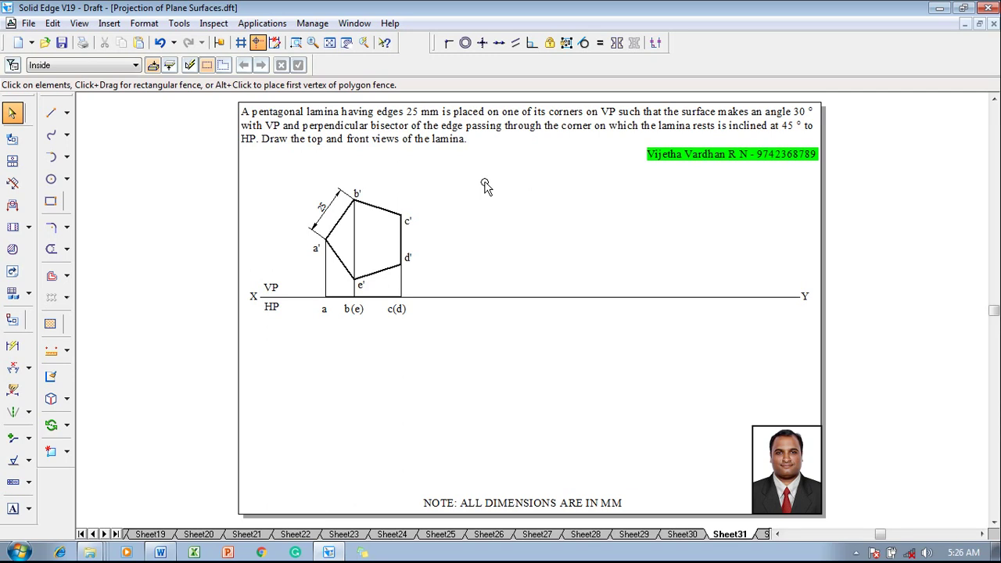
Draw a horizontal line from corner a' to the c'd' edge
{"action": "left_click", "coordinate": [53, 115]}
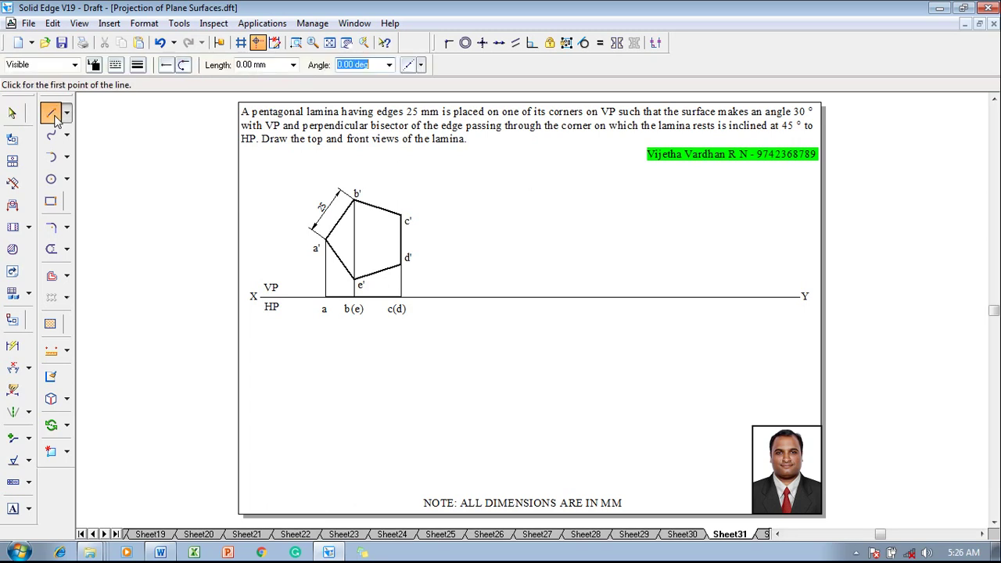
{"action": "left_click", "coordinate": [139, 66]}
{"action": "left_click", "coordinate": [152, 91]}
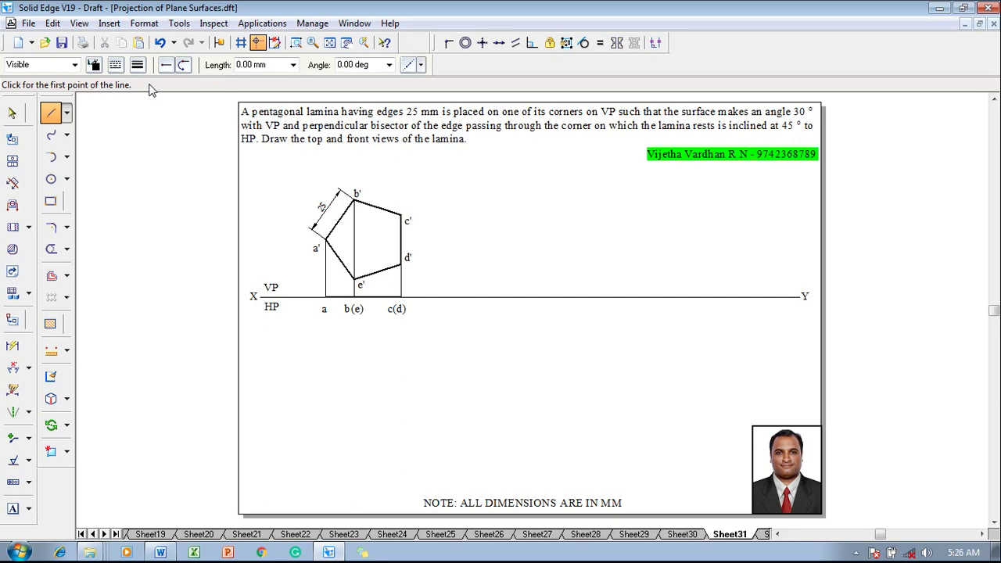
{"action": "left_click", "coordinate": [326, 239]}
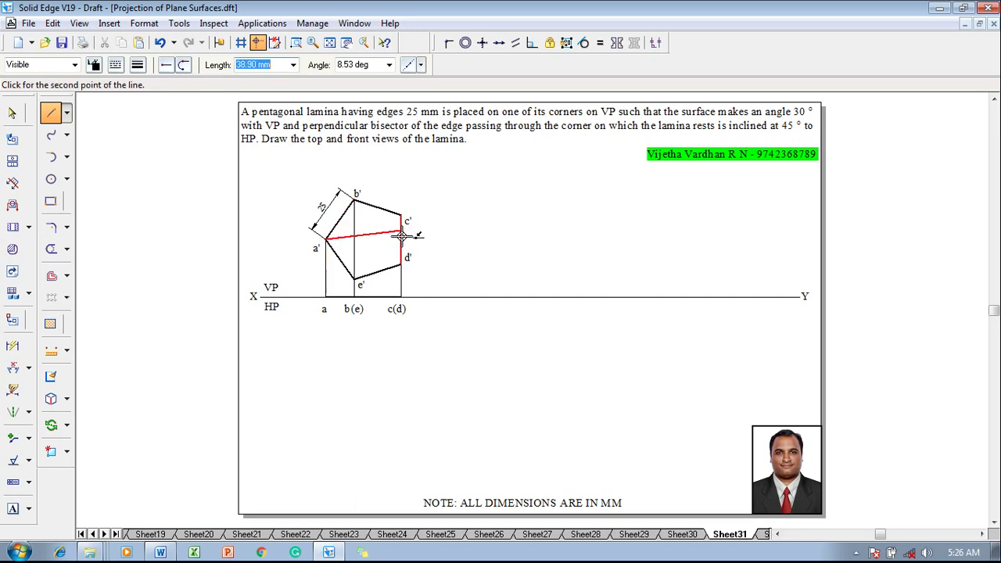
{"action": "left_click", "coordinate": [401, 239]}
{"action": "right_click", "coordinate": [413, 230]}
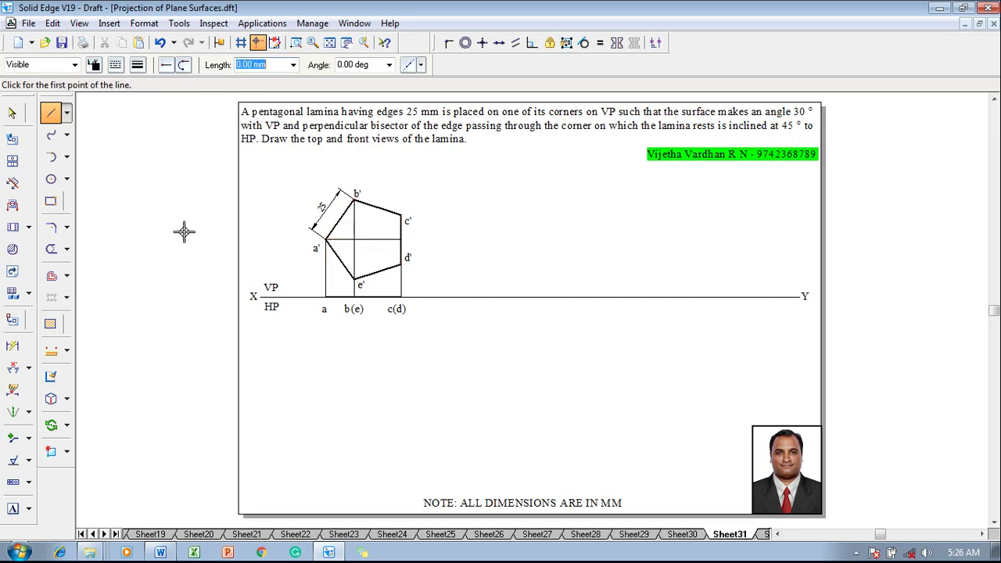
Label the line's end m' and its top-view point (m) below c(d)
{"action": "left_click", "coordinate": [14, 507]}
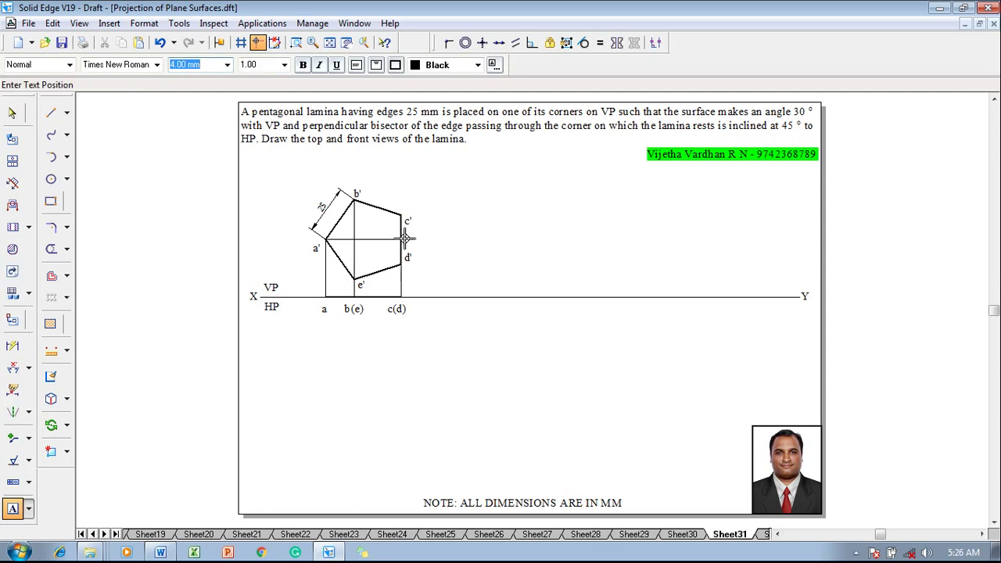
{"action": "left_click", "coordinate": [406, 238]}
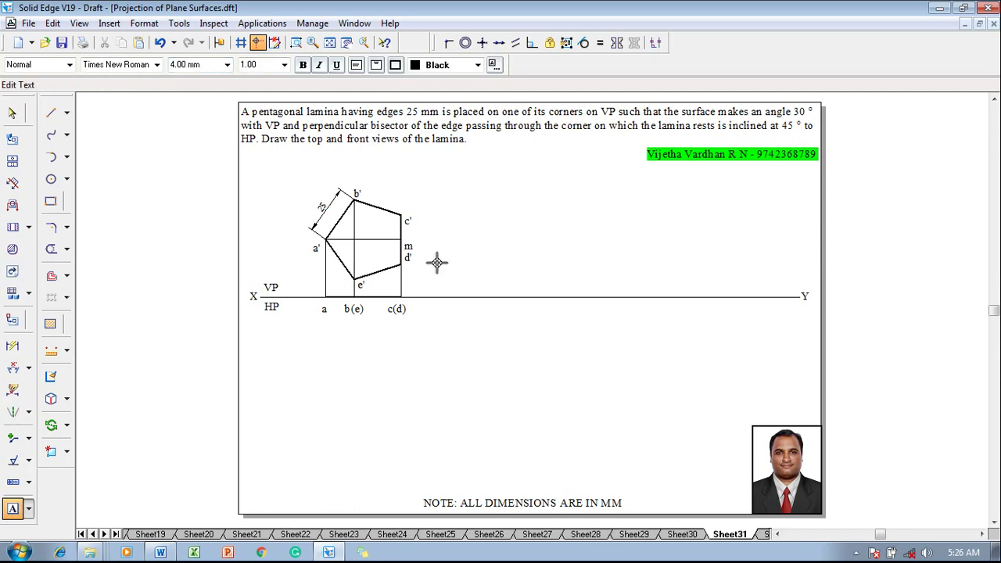
{"action": "left_click", "coordinate": [392, 319]}
{"action": "key", "text": "Escape"}
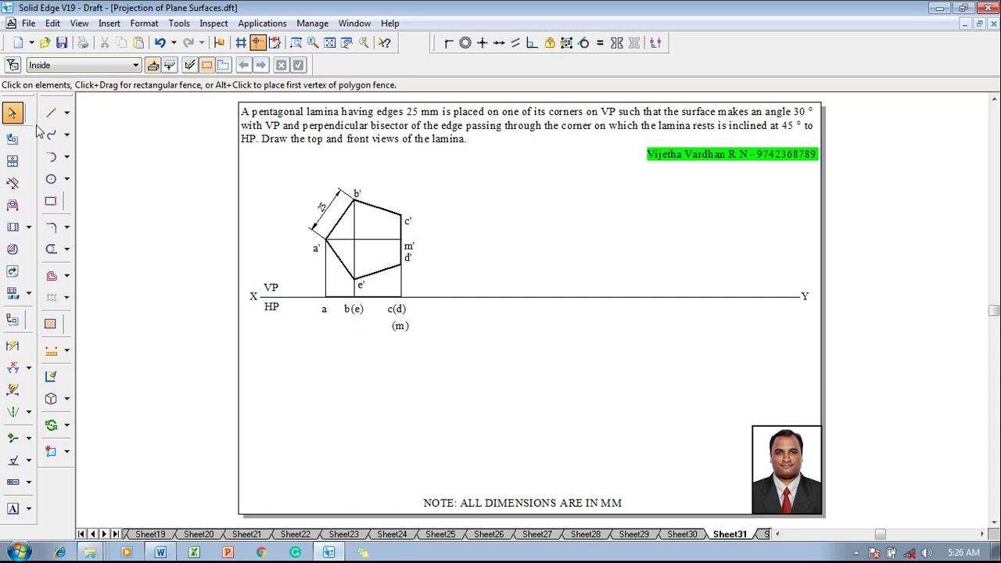
Move a copy of the top-view line and labels from point a further right along XY
{"action": "left_click_drag", "start_coordinate": [312, 291], "coordinate": [427, 347]}
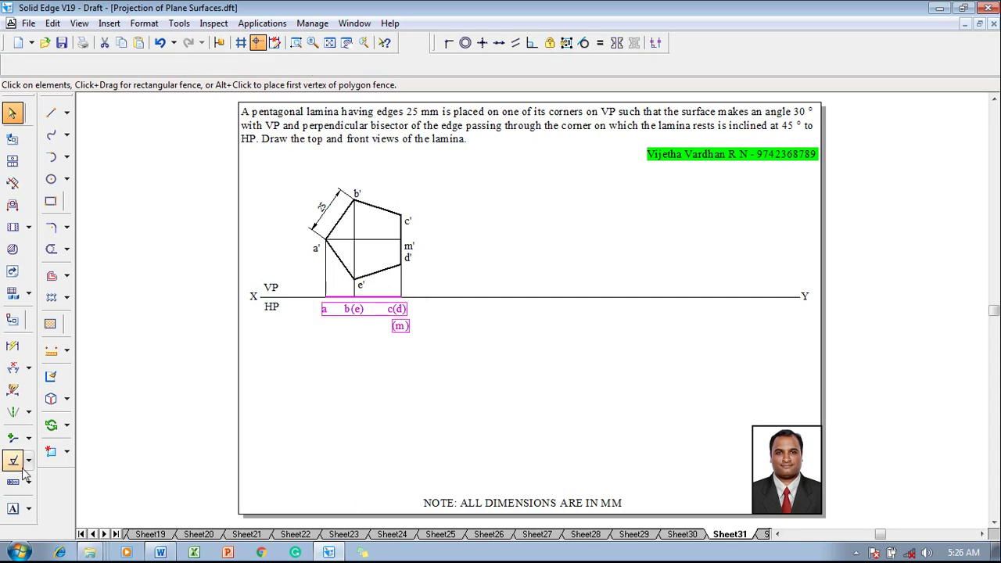
{"action": "left_click", "coordinate": [67, 426]}
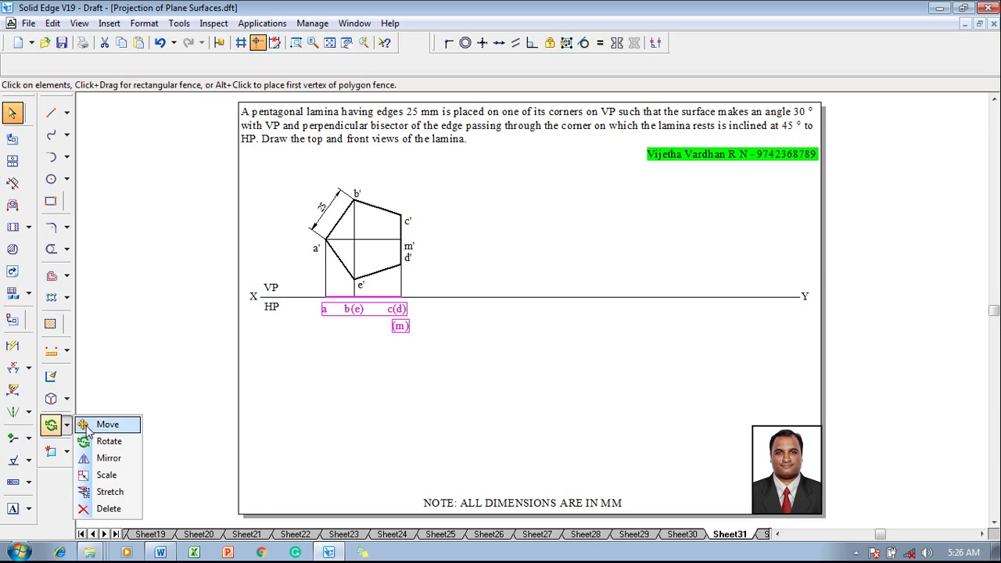
{"action": "left_click", "coordinate": [86, 424]}
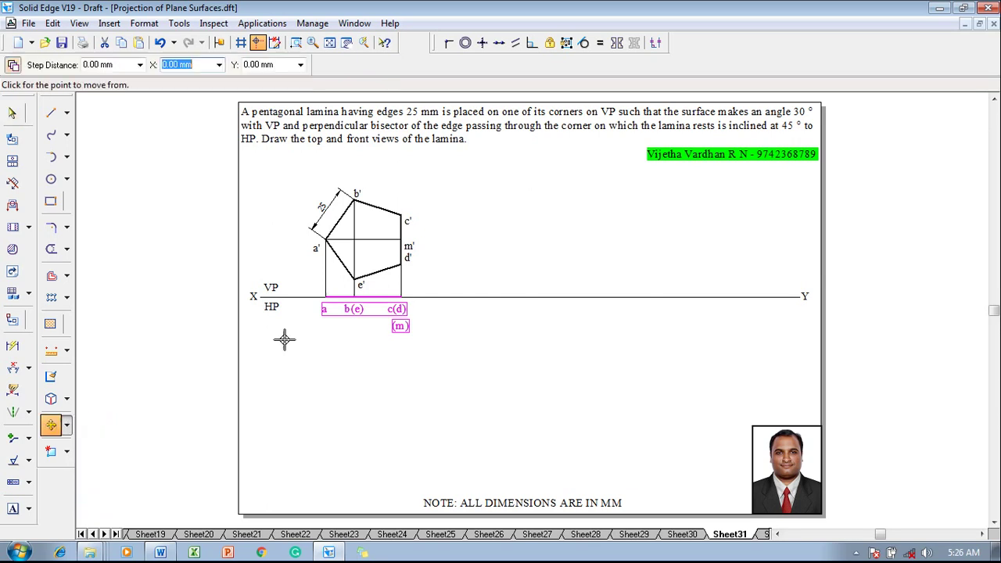
{"action": "left_click", "coordinate": [326, 295]}
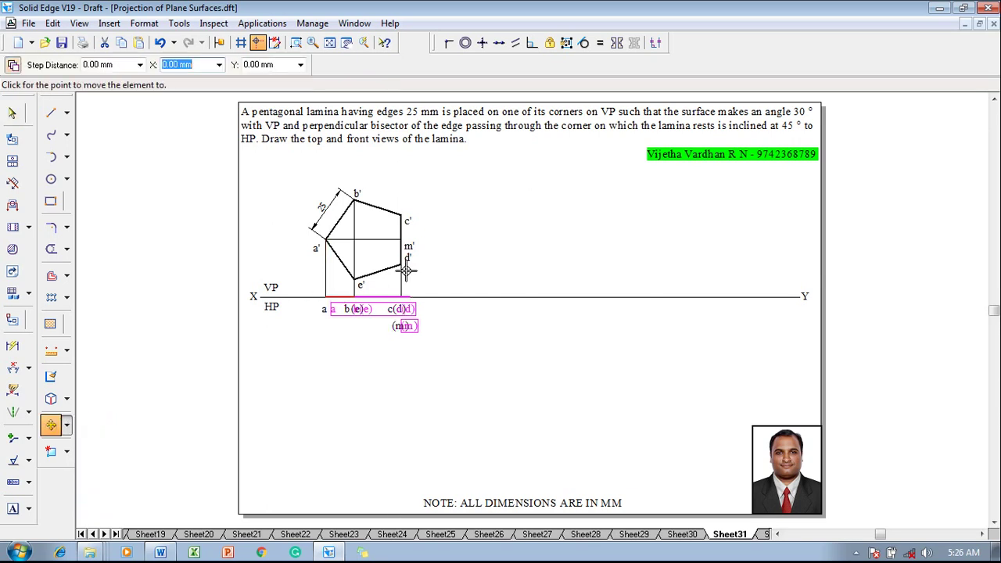
{"action": "left_click", "coordinate": [463, 295]}
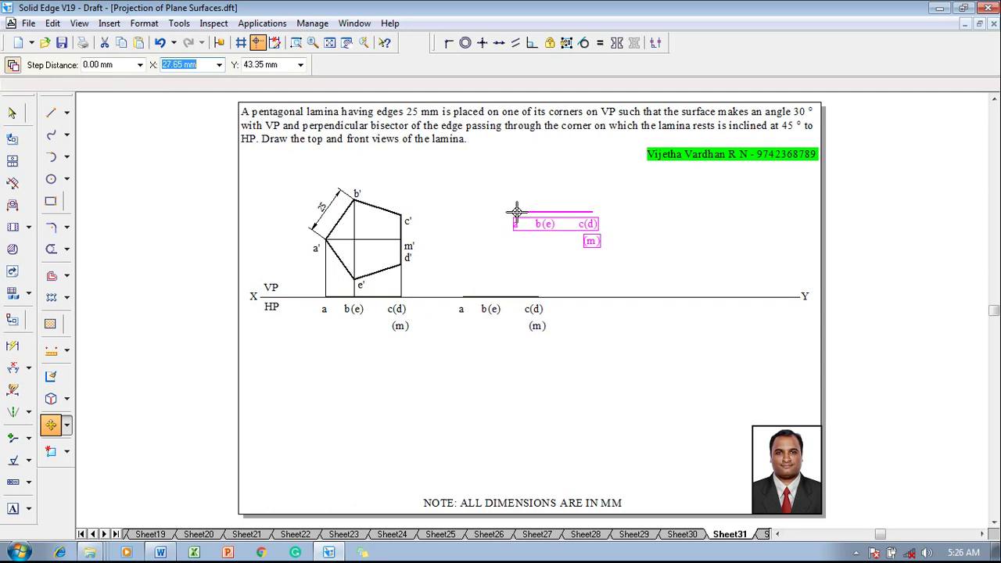
{"action": "left_click", "coordinate": [69, 425]}
{"action": "left_click", "coordinate": [102, 441]}
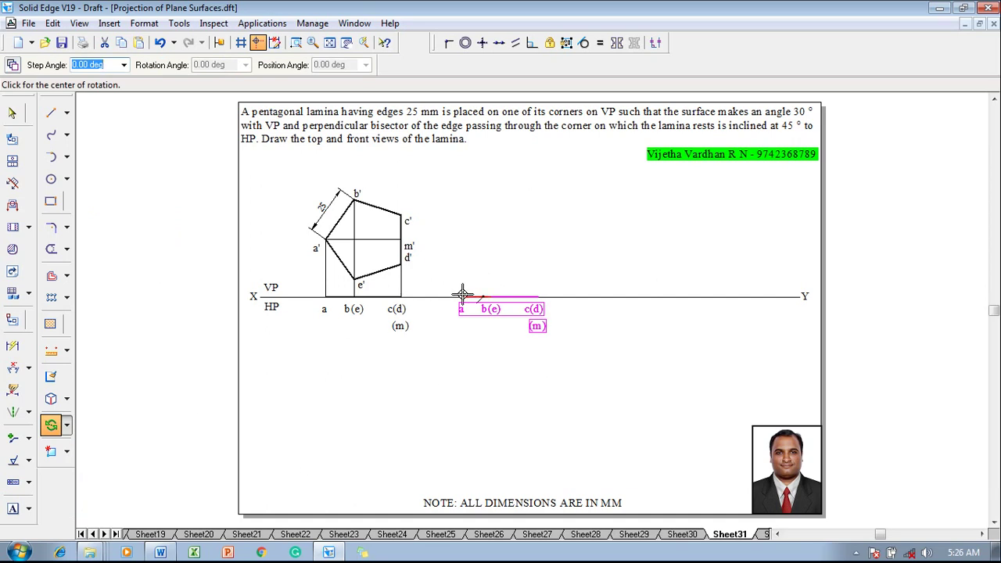
Rotate the copied top view 30° below XY about point a
{"action": "left_click", "coordinate": [463, 295]}
{"action": "left_click", "coordinate": [539, 295]}
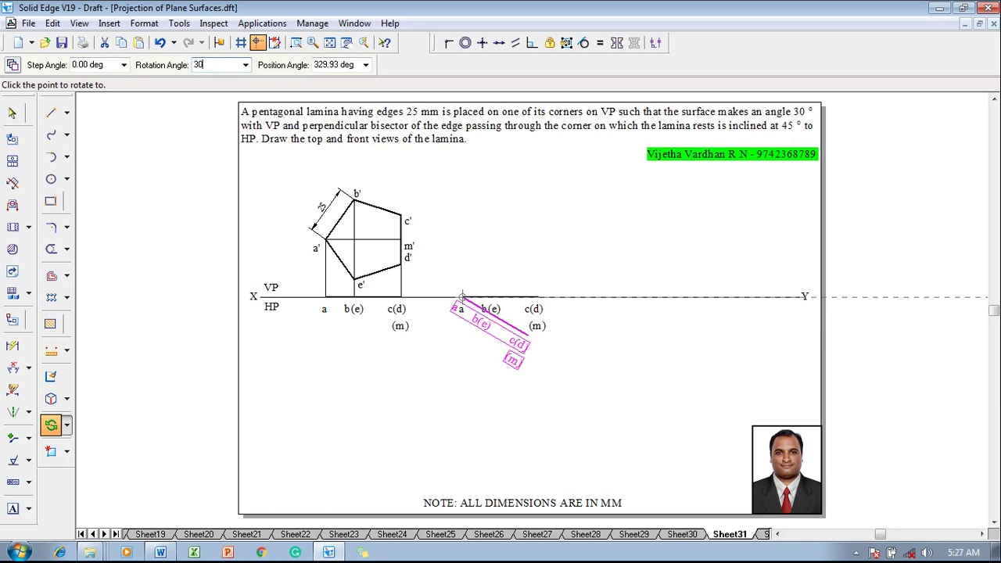
{"action": "left_click", "coordinate": [531, 336]}
{"action": "left_click", "coordinate": [532, 382]}
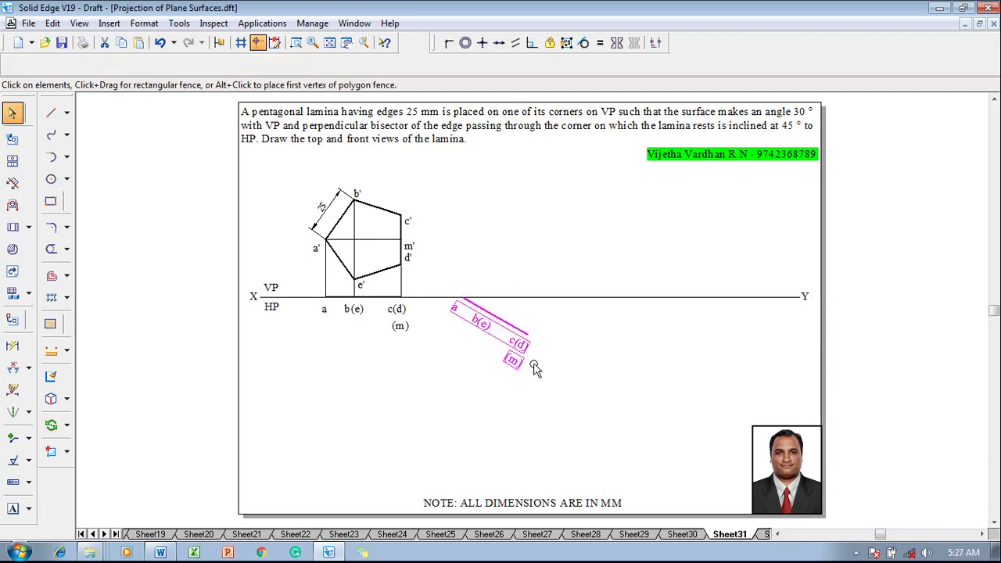
Add a 30° angle dimension between the inclined top-view line and XY
{"action": "left_click", "coordinate": [16, 369]}
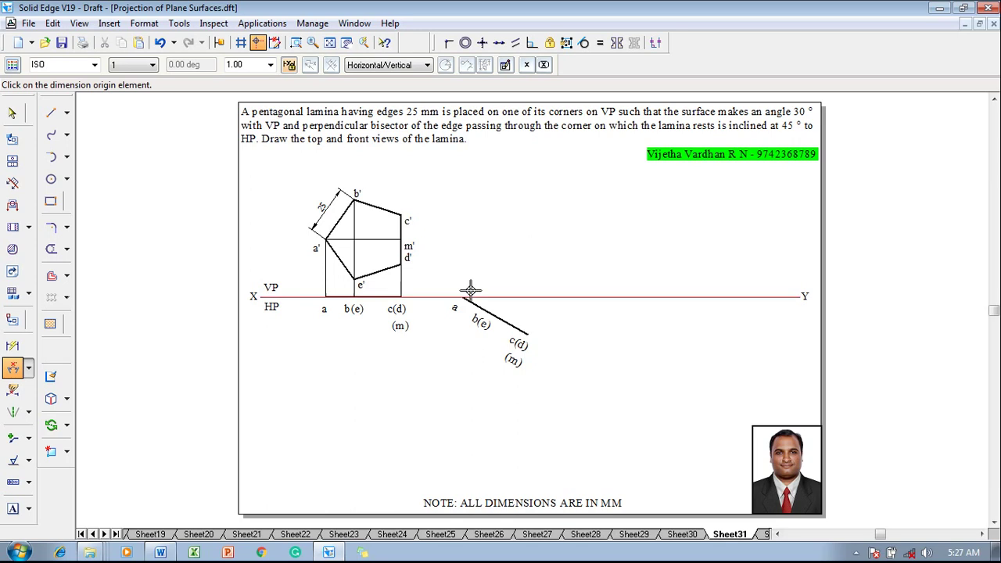
{"action": "left_click", "coordinate": [513, 325]}
{"action": "left_click", "coordinate": [514, 295]}
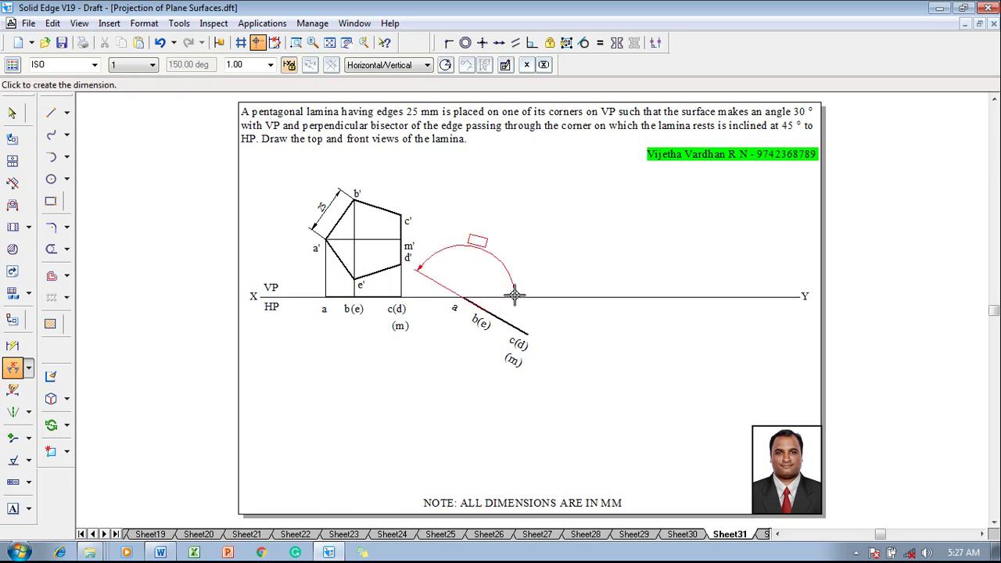
{"action": "left_click", "coordinate": [513, 299]}
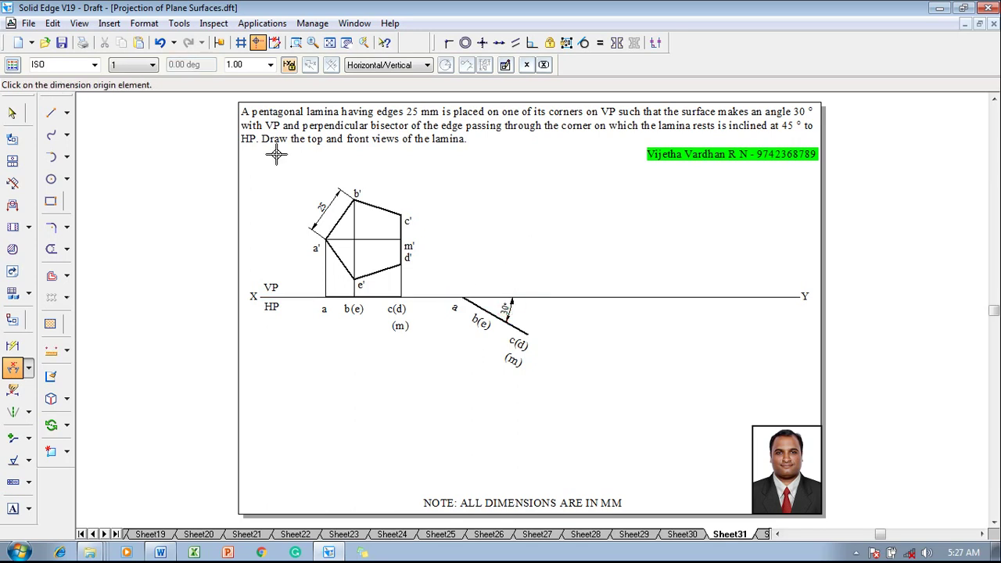
{"action": "left_click", "coordinate": [51, 112]}
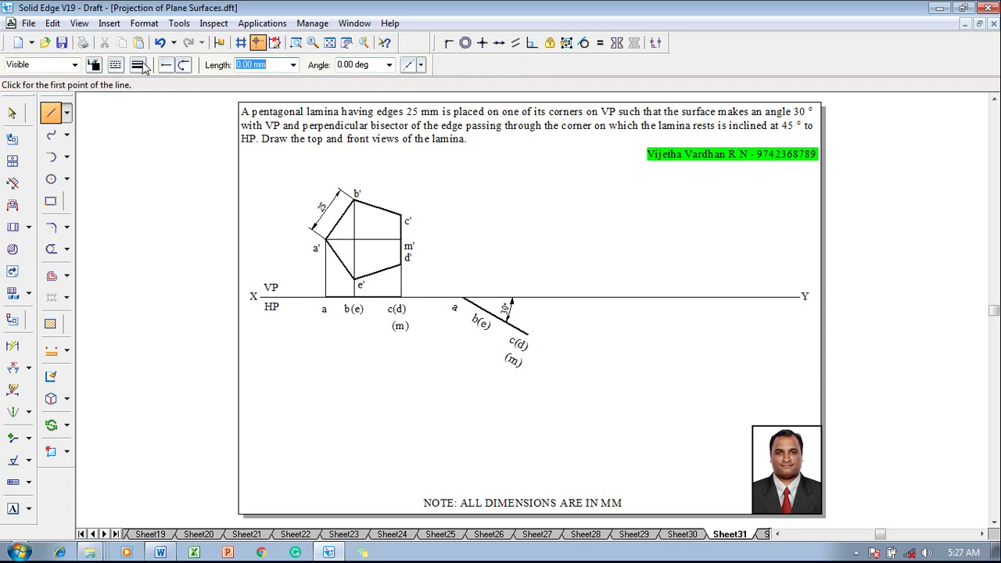
Draw the c(d) projector up to c' level and horizontals from c', m' and d' meeting it
{"action": "left_click", "coordinate": [137, 64]}
{"action": "left_click", "coordinate": [150, 84]}
{"action": "left_click", "coordinate": [528, 334]}
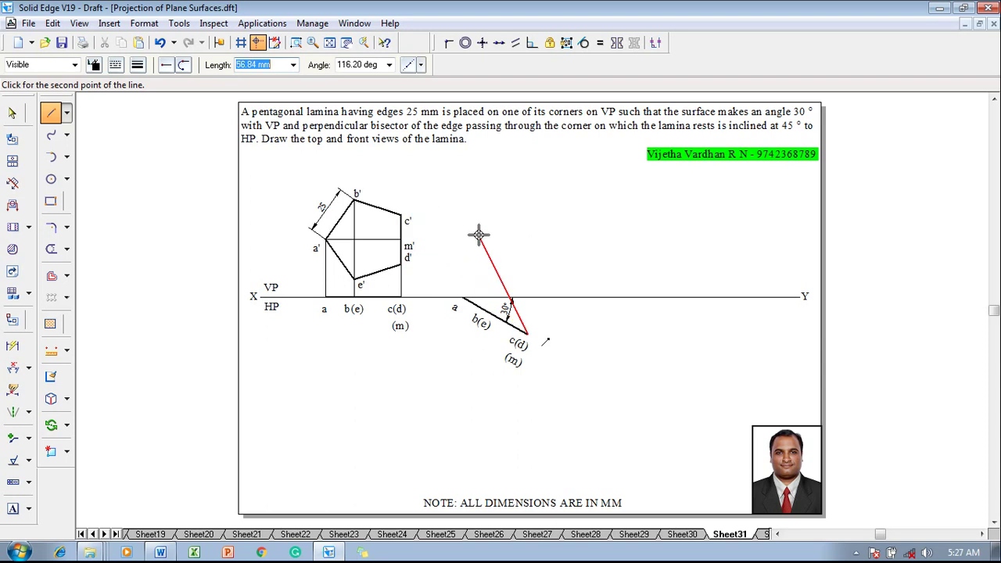
{"action": "left_click", "coordinate": [527, 215]}
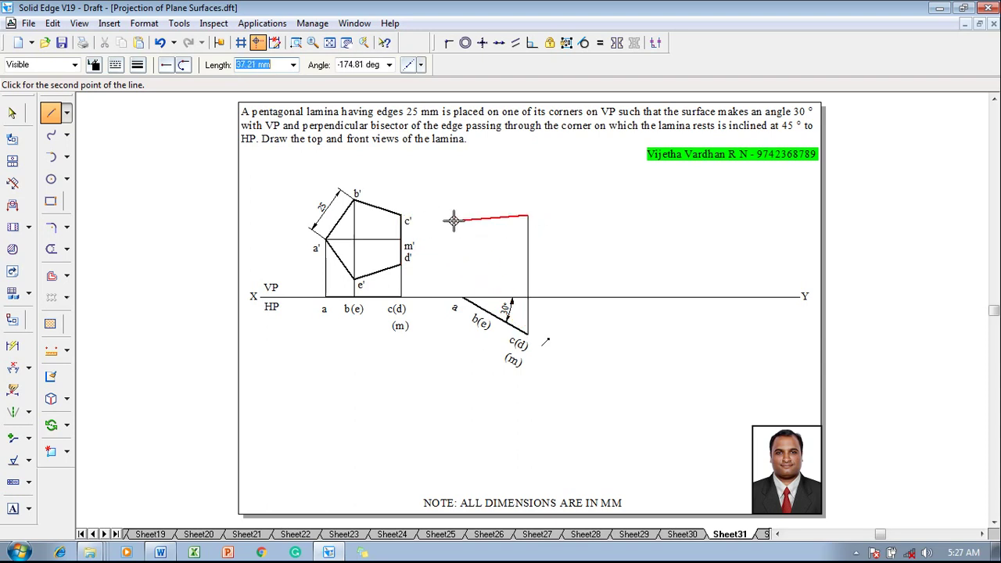
{"action": "left_click", "coordinate": [401, 215]}
{"action": "right_click", "coordinate": [425, 213]}
{"action": "left_click", "coordinate": [402, 239]}
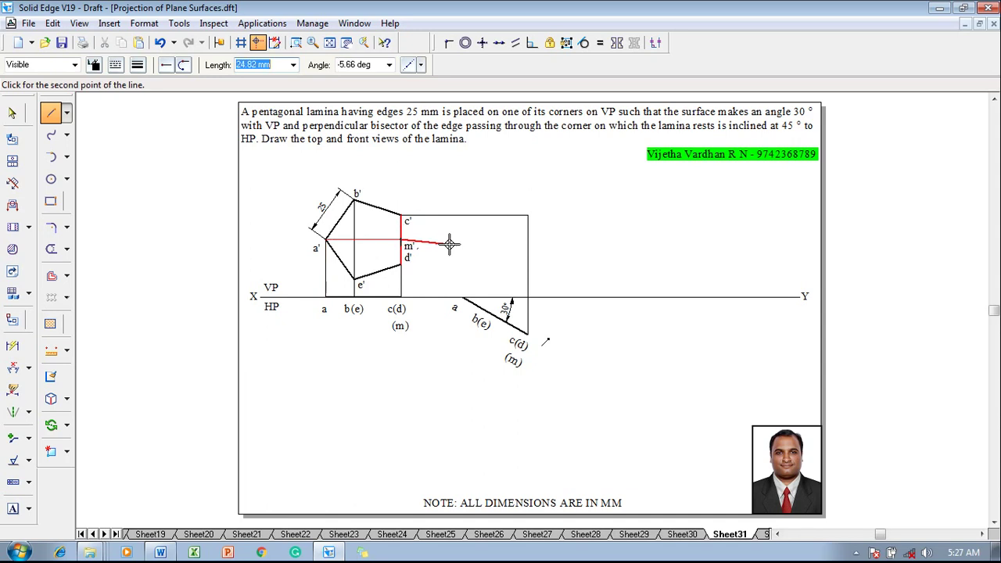
{"action": "left_click", "coordinate": [528, 239]}
{"action": "right_click", "coordinate": [536, 230]}
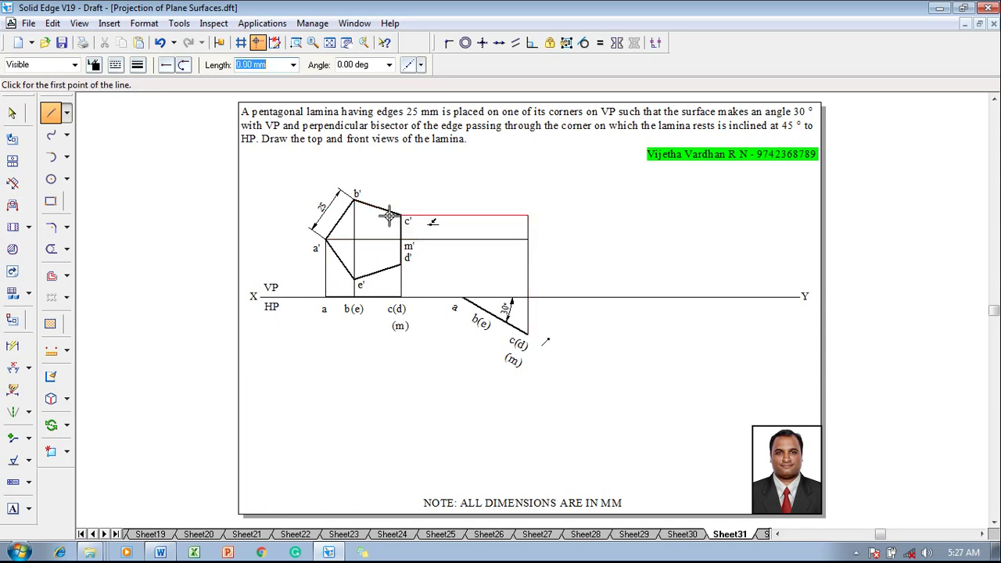
{"action": "left_click", "coordinate": [401, 264]}
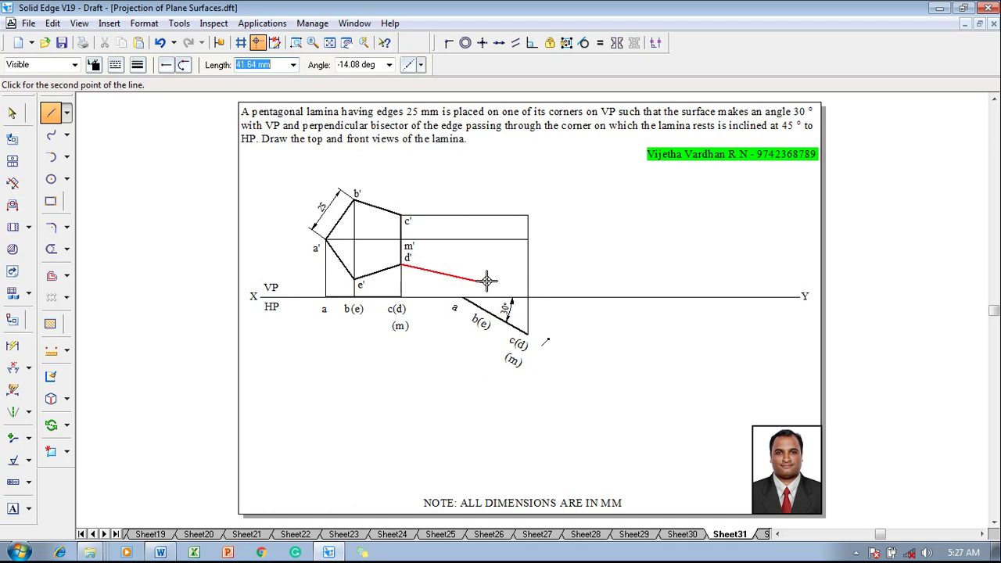
{"action": "left_click", "coordinate": [528, 265]}
{"action": "right_click", "coordinate": [541, 252]}
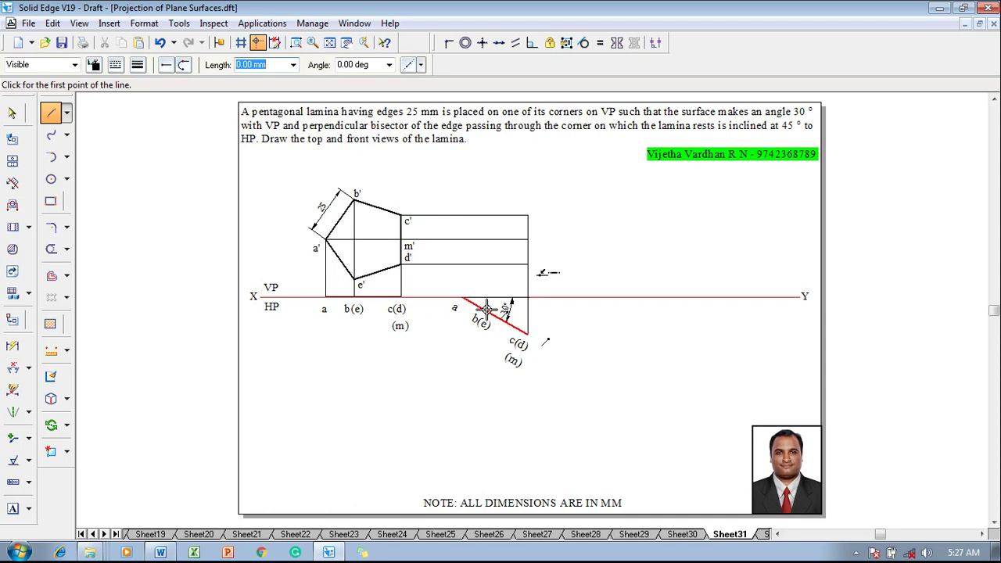
Draw the b(e) projector with horizontals from b' and e', and the projector from a up to m' level
{"action": "left_click", "coordinate": [485, 309]}
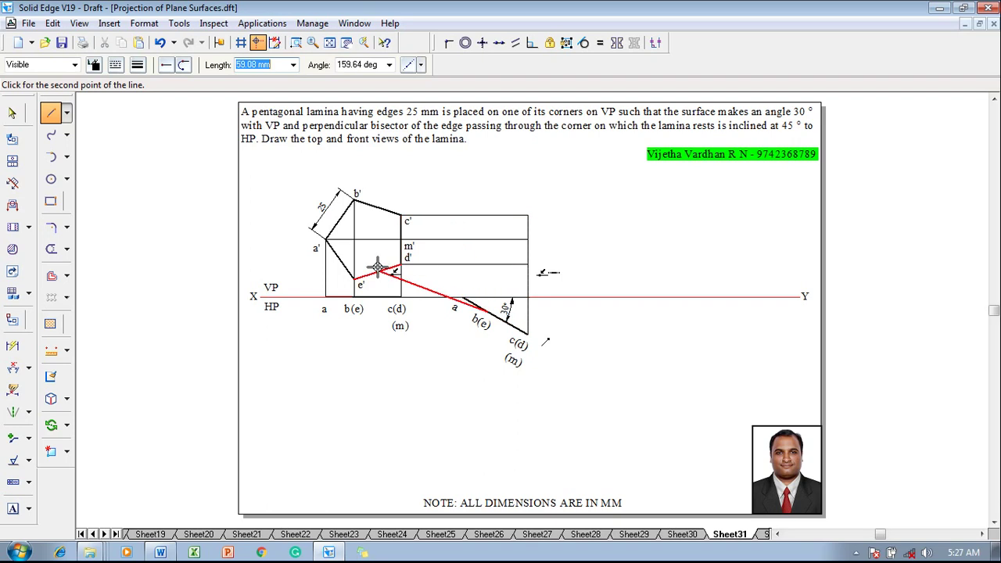
{"action": "left_click", "coordinate": [486, 201]}
{"action": "left_click", "coordinate": [355, 200]}
{"action": "right_click", "coordinate": [405, 220]}
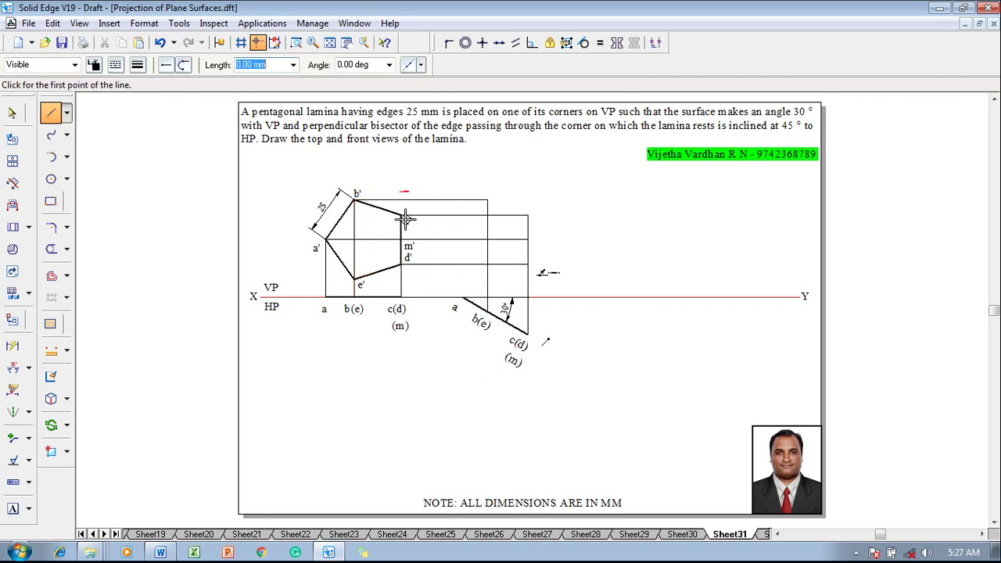
{"action": "left_click", "coordinate": [356, 279]}
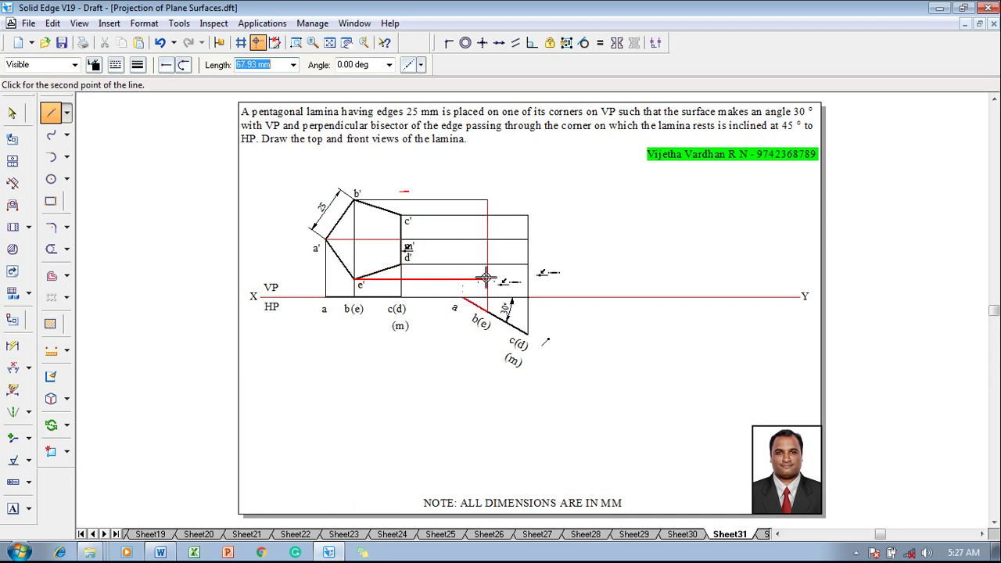
{"action": "left_click", "coordinate": [488, 279]}
{"action": "left_click", "coordinate": [464, 297]}
{"action": "left_click", "coordinate": [463, 239]}
{"action": "key", "text": "Escape"}
{"action": "key", "text": "Escape"}
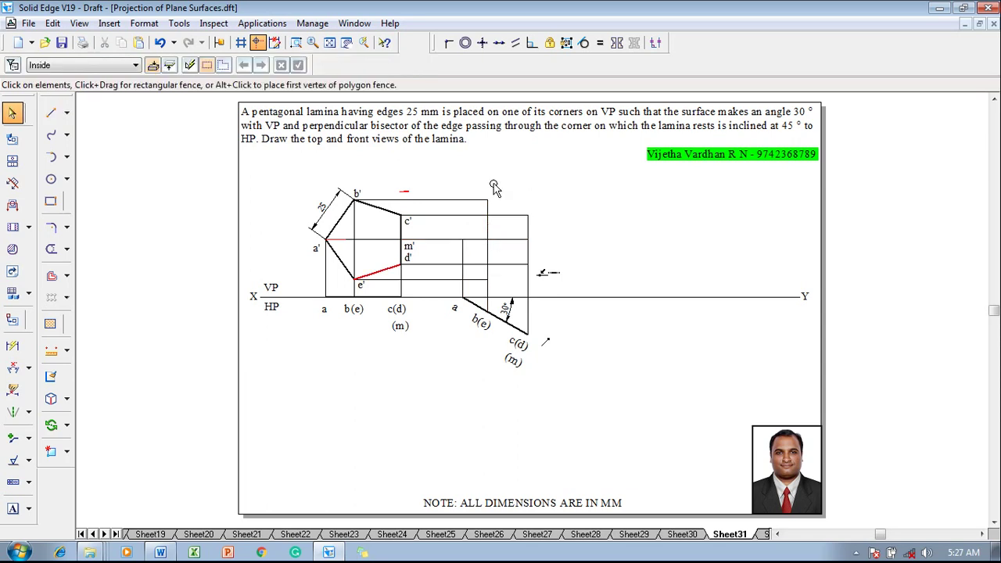
Place the labels a', c and d' at the new projector intersections
{"action": "left_click", "coordinate": [13, 513]}
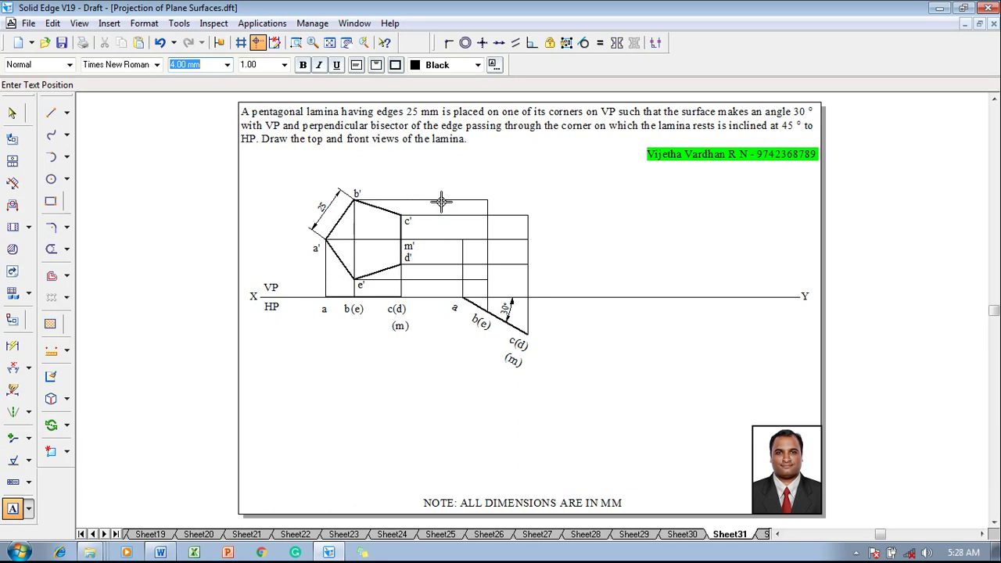
{"action": "left_click", "coordinate": [454, 225]}
{"action": "type", "text": "a'"}
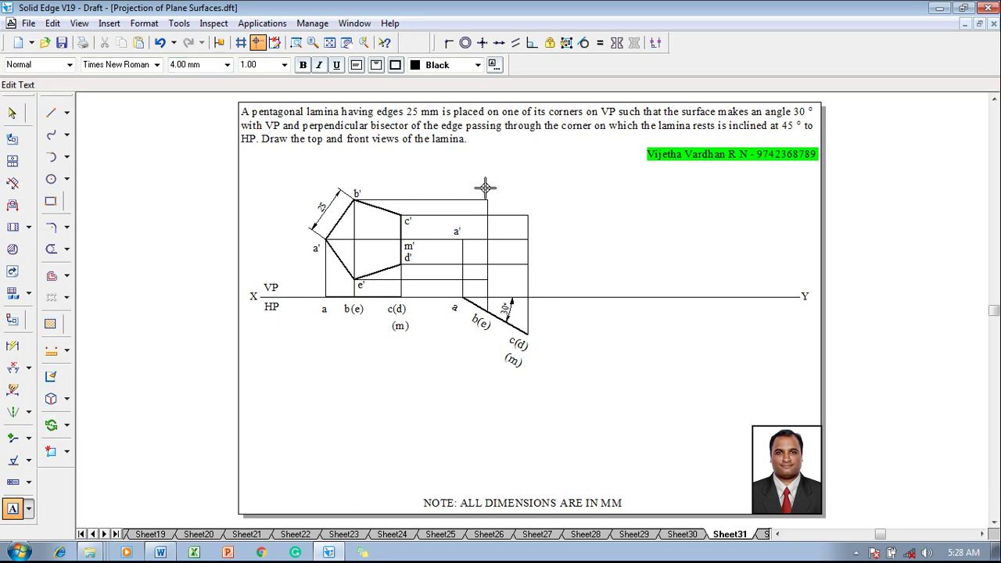
{"action": "left_click", "coordinate": [531, 210]}
{"action": "type", "text": "c"}
{"action": "left_click", "coordinate": [532, 267]}
{"action": "type", "text": "d'"}
Draw thick lines a'-b'-c'-d'-e'-a' to close the new front-view pentagon
{"action": "left_click", "coordinate": [60, 110]}
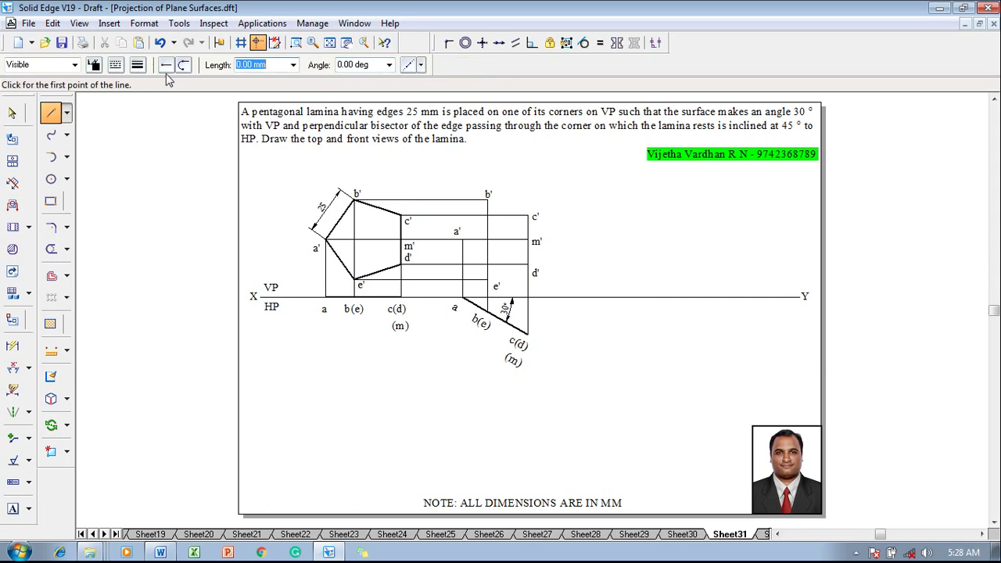
{"action": "left_click", "coordinate": [137, 66]}
{"action": "left_click", "coordinate": [149, 125]}
{"action": "left_click", "coordinate": [464, 240]}
{"action": "key", "text": "Escape"}
{"action": "left_click", "coordinate": [488, 201]}
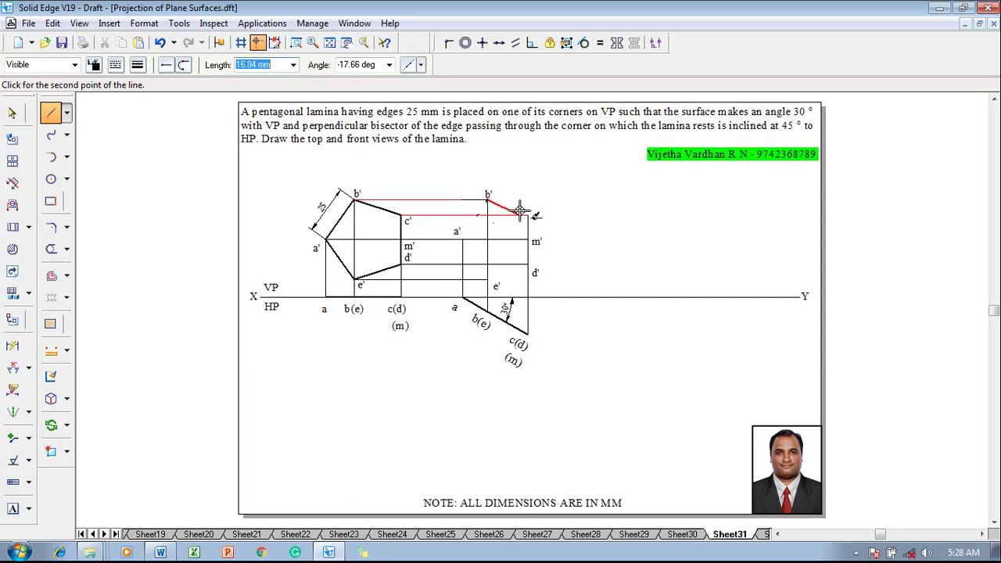
{"action": "left_click", "coordinate": [528, 214]}
{"action": "left_click", "coordinate": [528, 266]}
{"action": "left_click", "coordinate": [491, 279]}
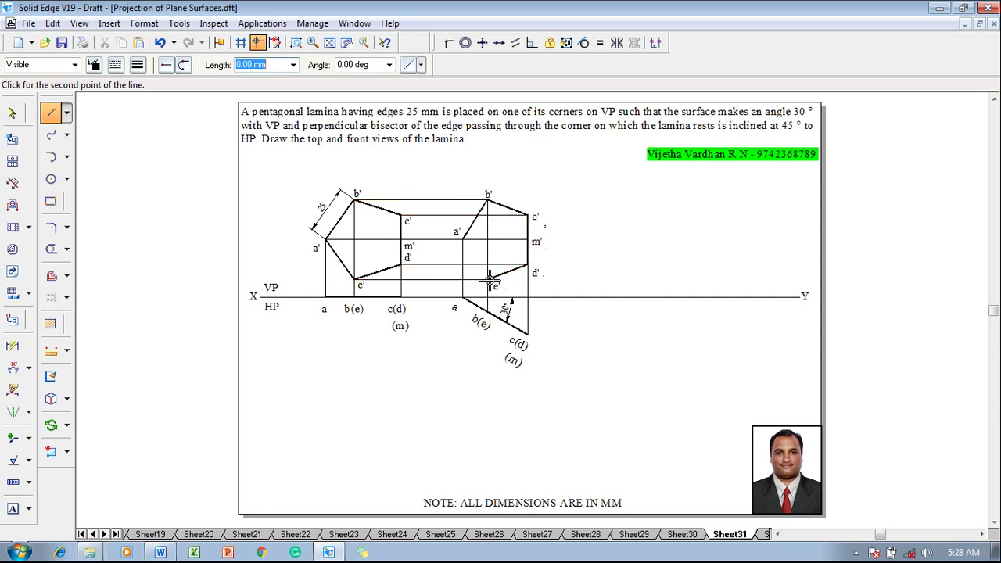
{"action": "left_click", "coordinate": [464, 241]}
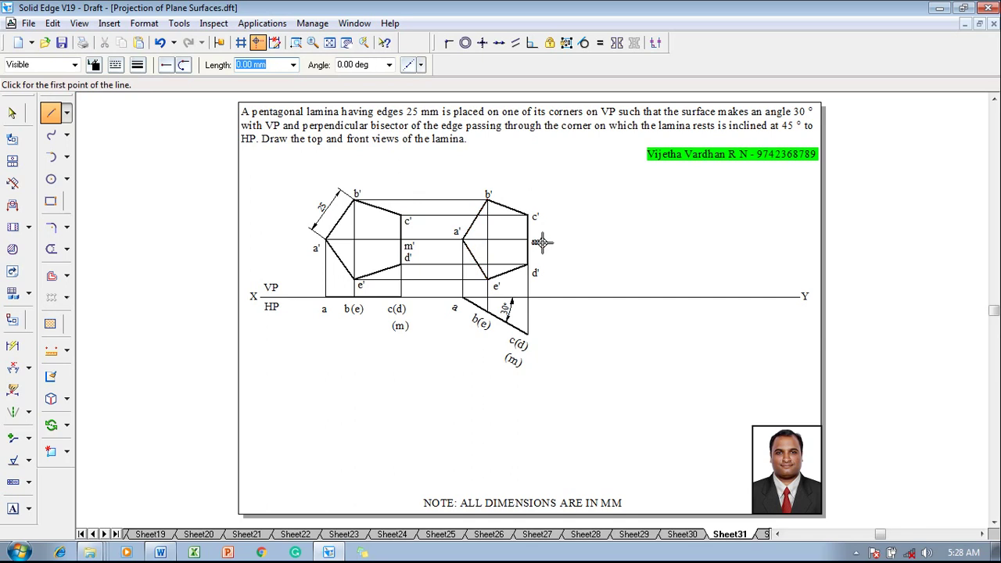
{"action": "key", "text": "Escape"}
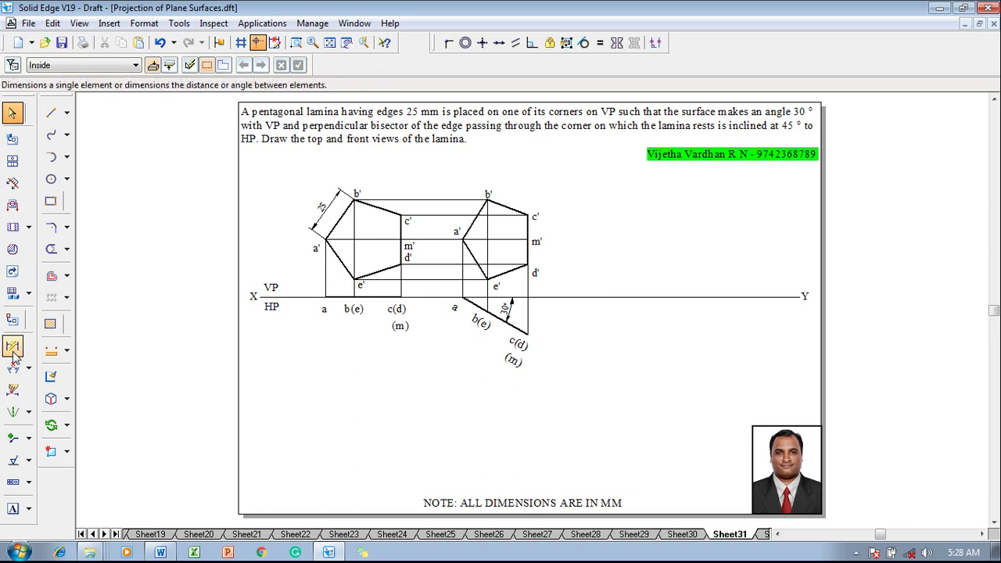
Dimension the a' projector to c'd' widths: 38.47 on the first front view, 33.32 on the inclined one
{"action": "left_click", "coordinate": [29, 368]}
{"action": "left_click", "coordinate": [58, 366]}
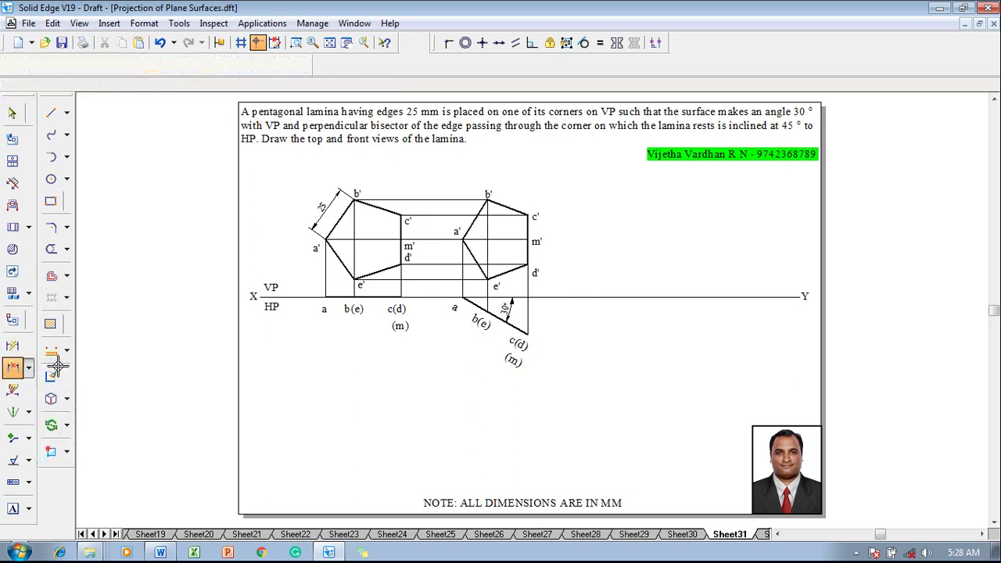
{"action": "left_click", "coordinate": [327, 266]}
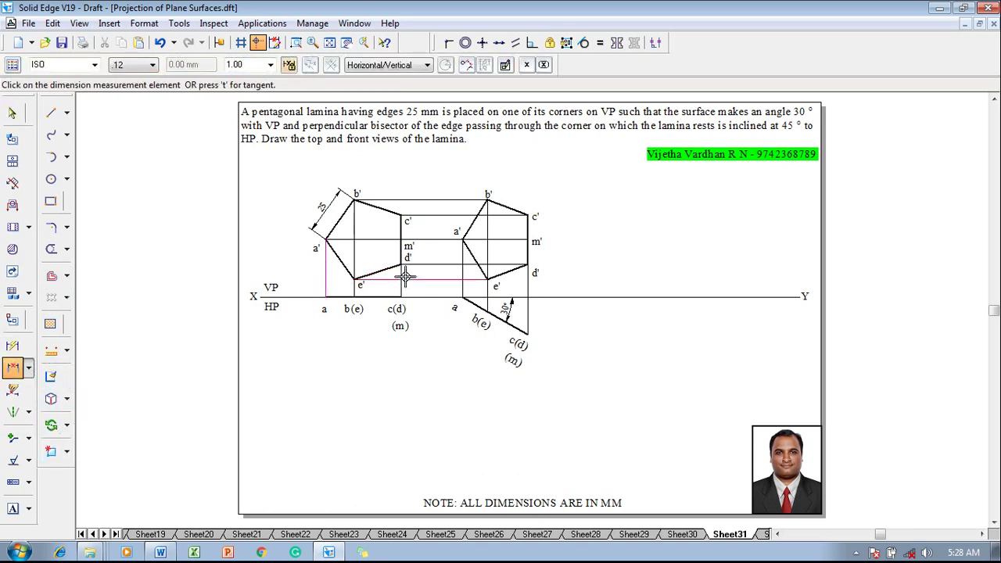
{"action": "left_click", "coordinate": [401, 272]}
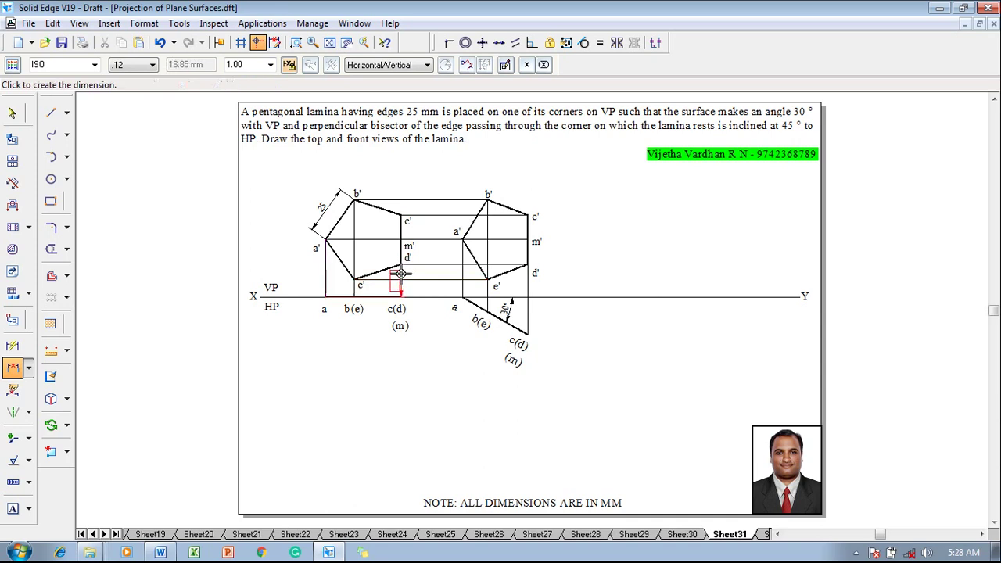
{"action": "left_click", "coordinate": [394, 166]}
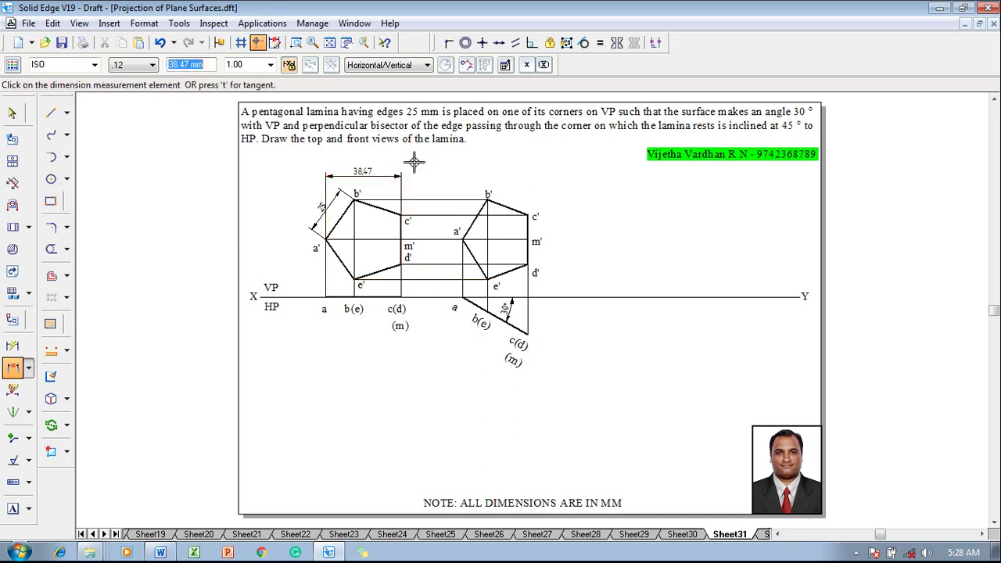
{"action": "left_click", "coordinate": [462, 258]}
{"action": "left_click", "coordinate": [525, 254]}
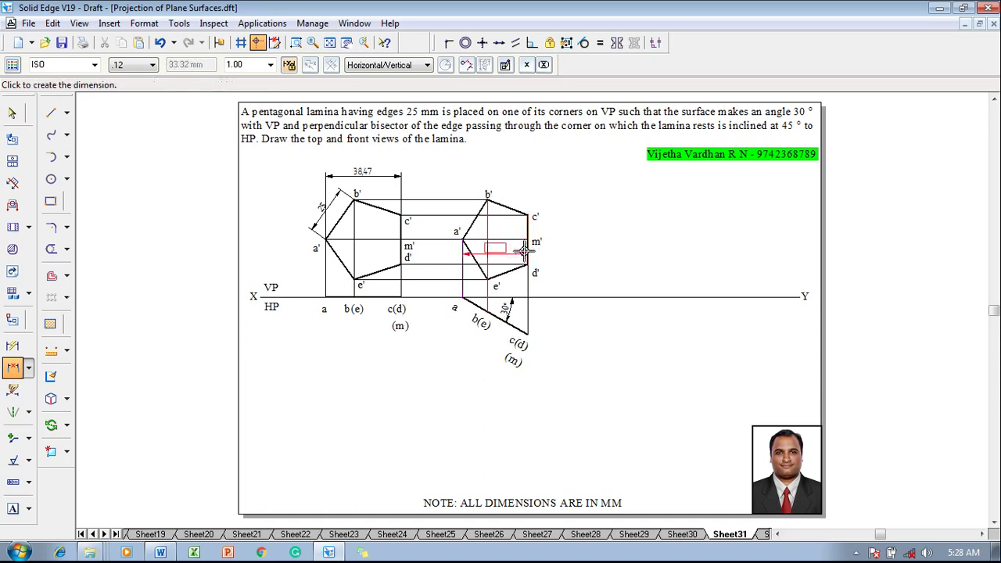
{"action": "left_click", "coordinate": [510, 174]}
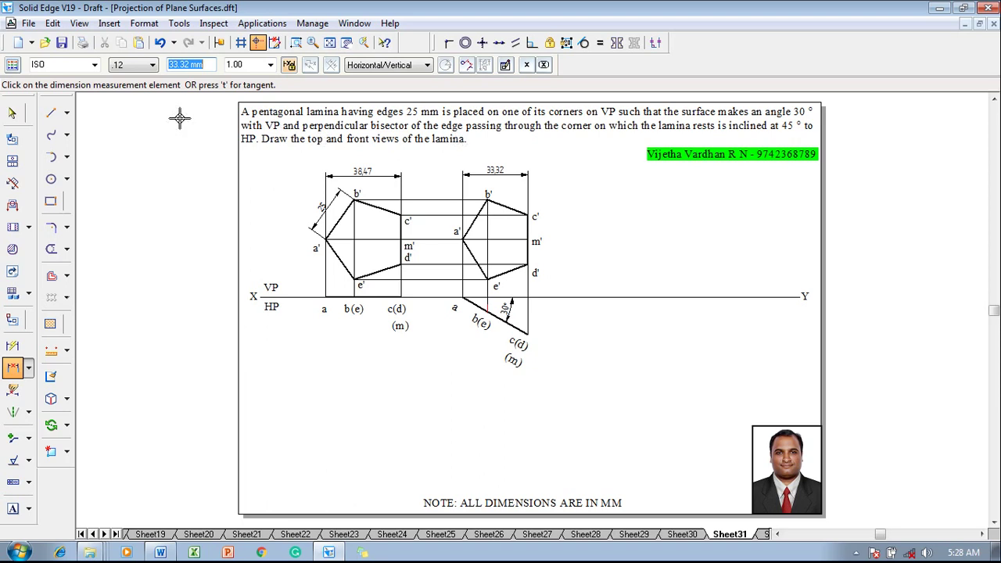
Return to the Line tool with a new line thickness selected
{"action": "left_click", "coordinate": [50, 114]}
{"action": "left_click", "coordinate": [142, 67]}
{"action": "left_click", "coordinate": [164, 101]}
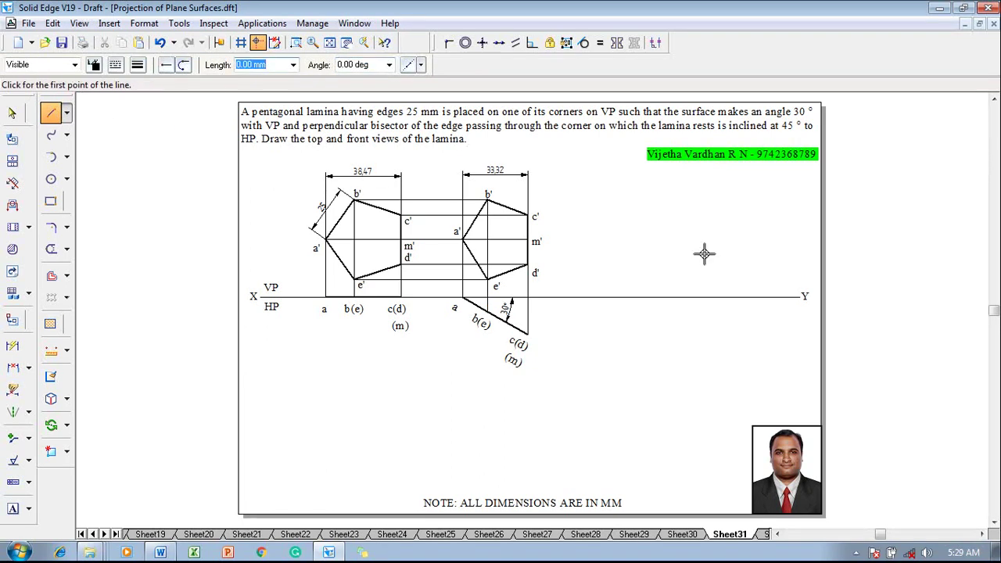
Draw a construction line rising from XY and fix its angle to XY at 45°
{"action": "left_click", "coordinate": [716, 296]}
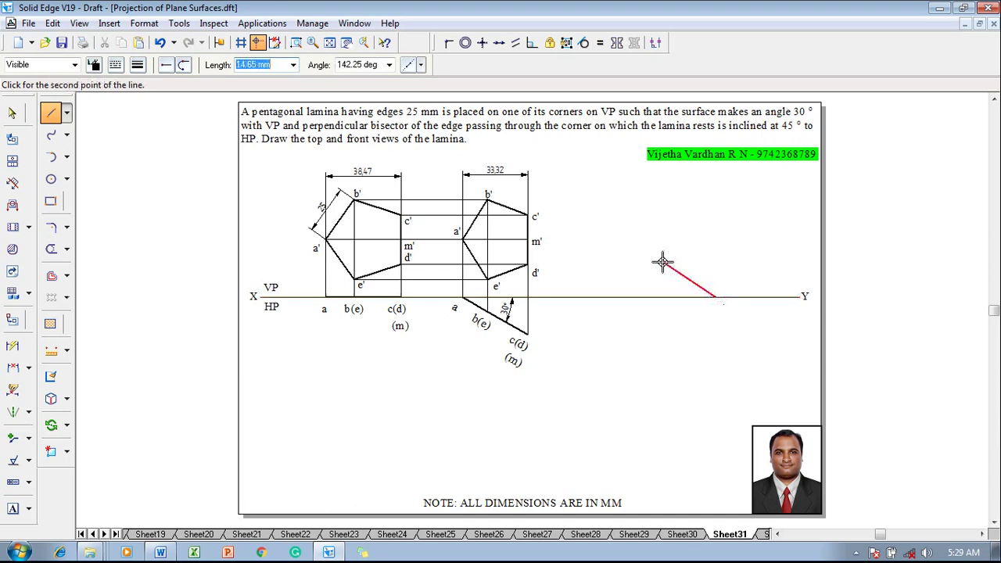
{"action": "left_click", "coordinate": [605, 190]}
{"action": "right_click", "coordinate": [586, 227]}
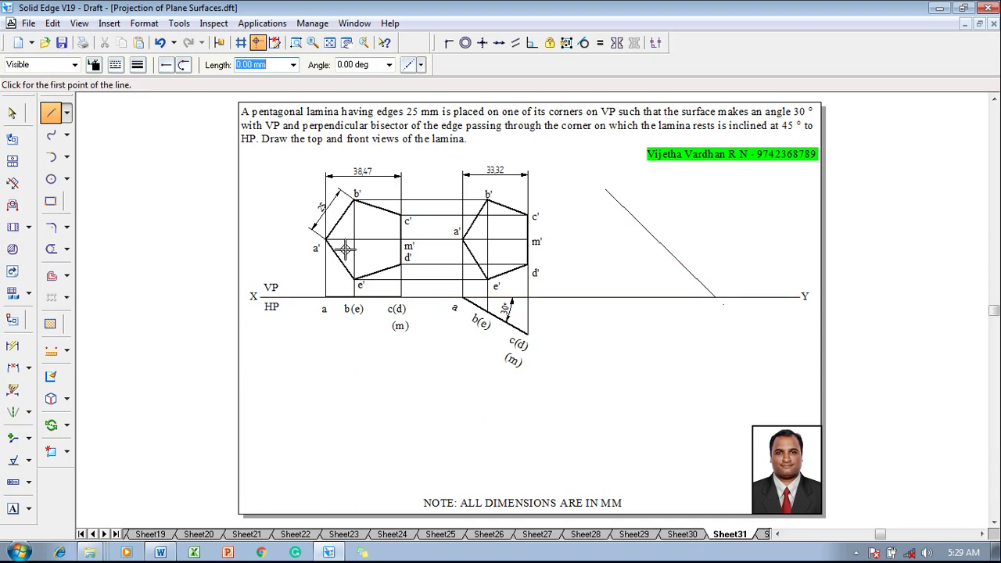
{"action": "left_click", "coordinate": [28, 367]}
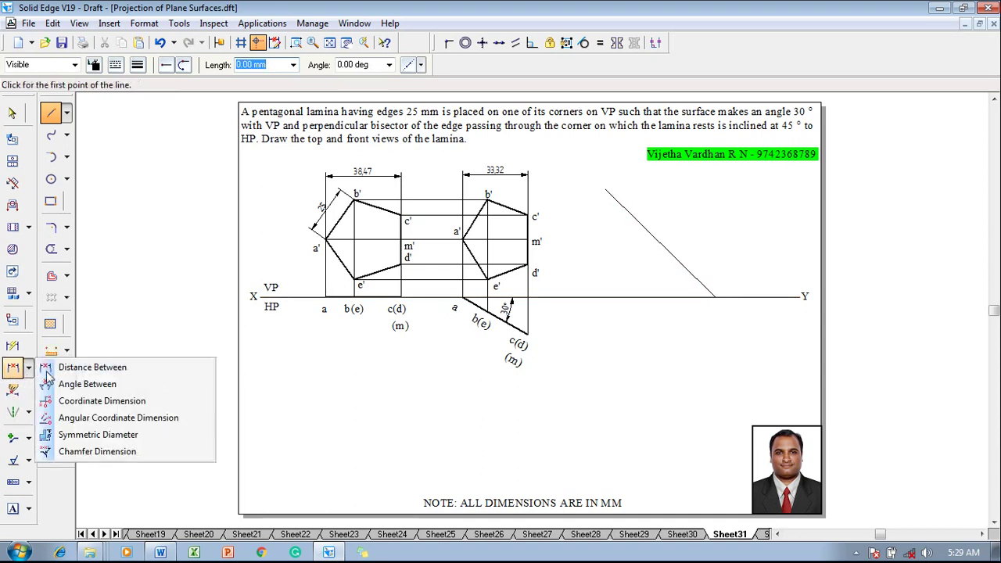
{"action": "left_click", "coordinate": [75, 384]}
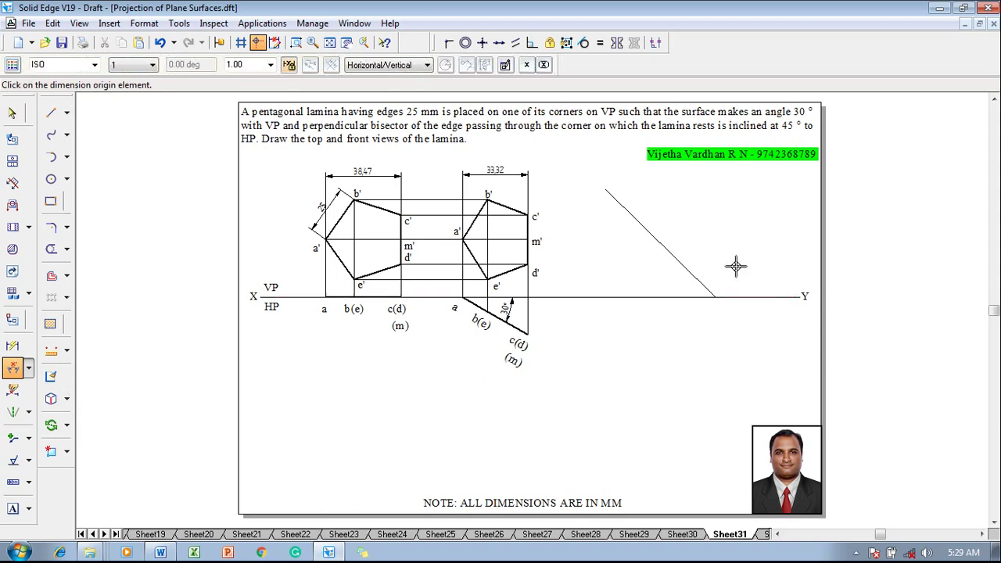
{"action": "left_click", "coordinate": [699, 282]}
{"action": "left_click", "coordinate": [697, 296]}
{"action": "left_click", "coordinate": [695, 293]}
{"action": "type", "text": "45"}
{"action": "key", "text": "Return"}
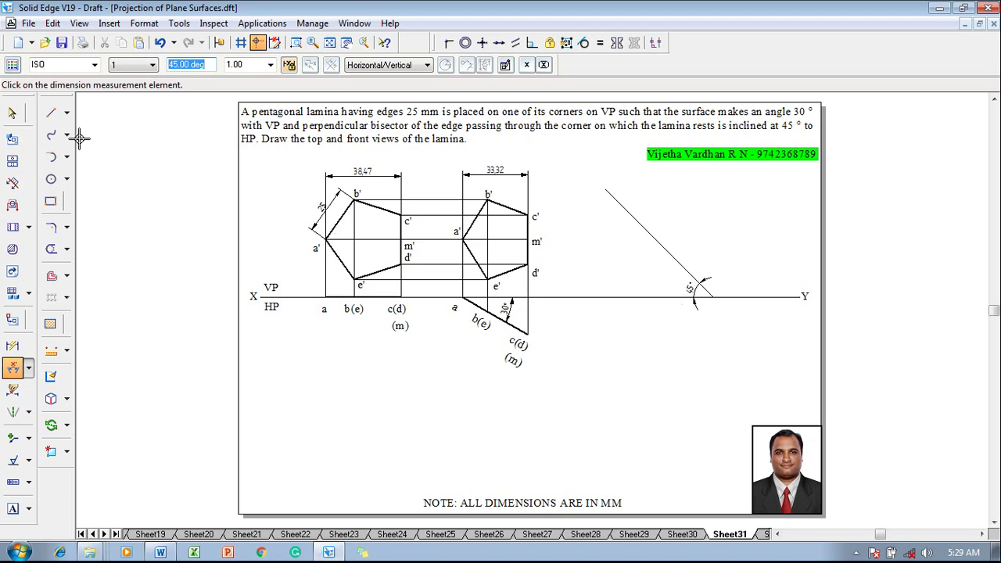
Mark a 2.00 mm point on the 45° construction line
{"action": "left_click", "coordinate": [67, 114]}
{"action": "left_click", "coordinate": [94, 129]}
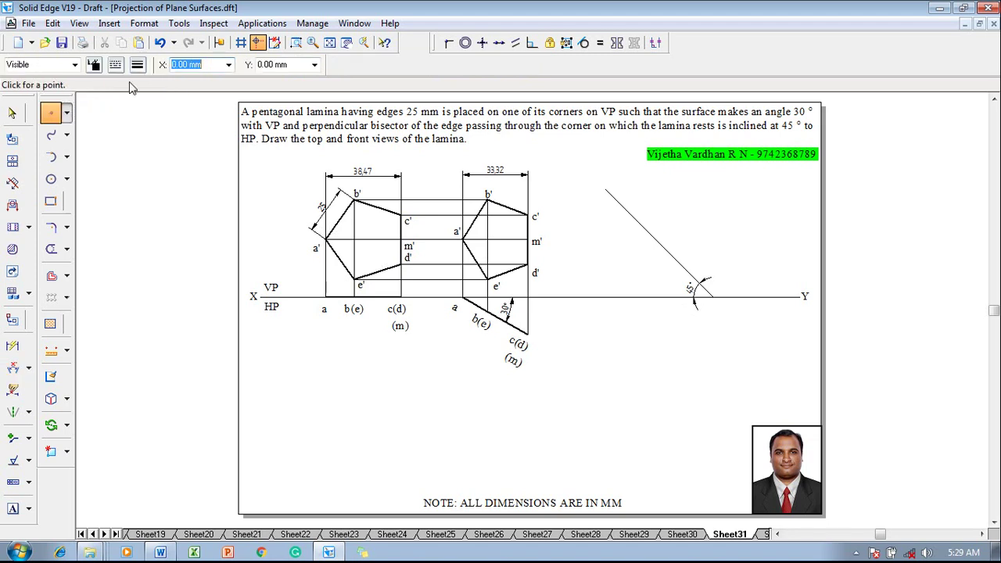
{"action": "left_click", "coordinate": [138, 65]}
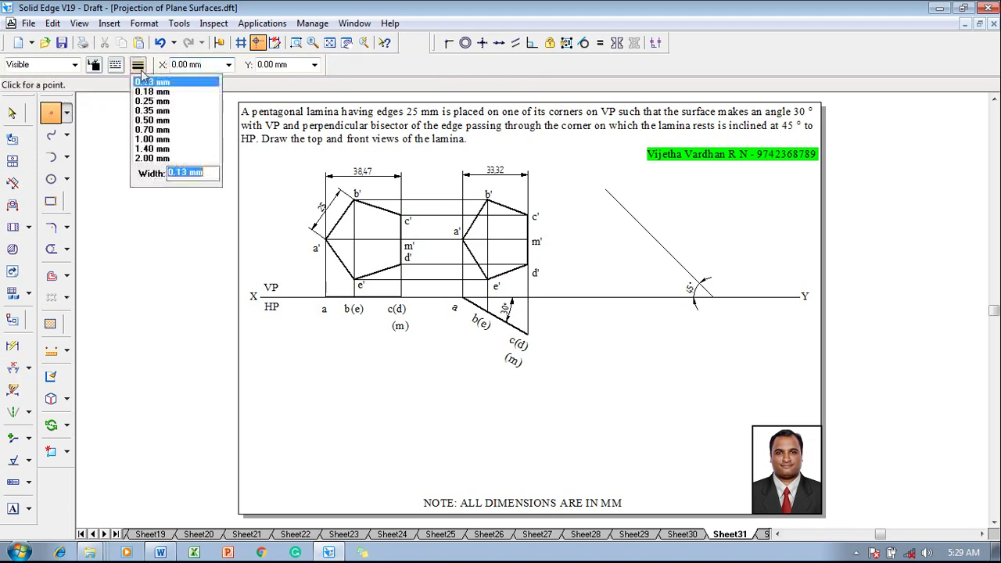
{"action": "left_click", "coordinate": [147, 158]}
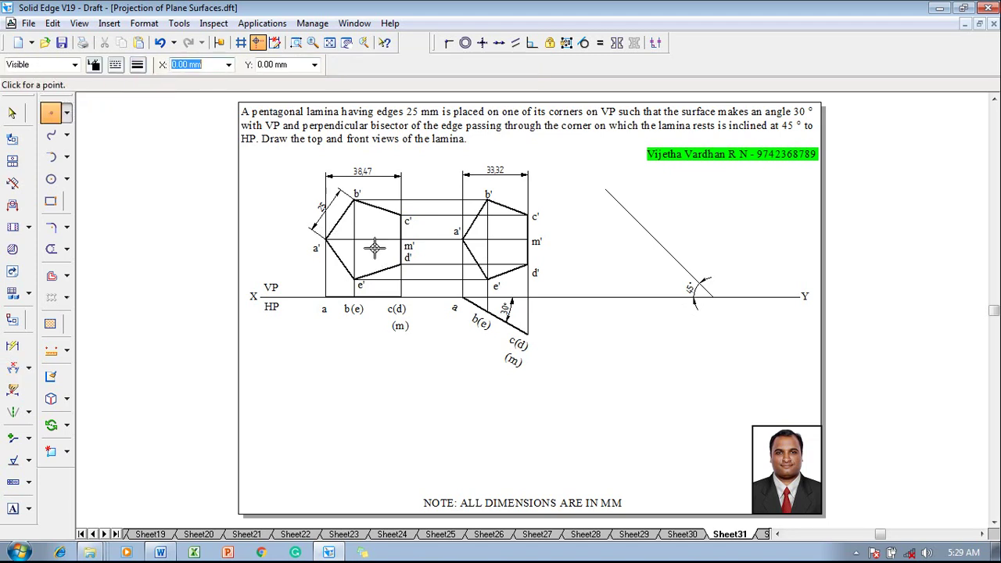
{"action": "left_click", "coordinate": [683, 268]}
{"action": "key", "text": "Escape"}
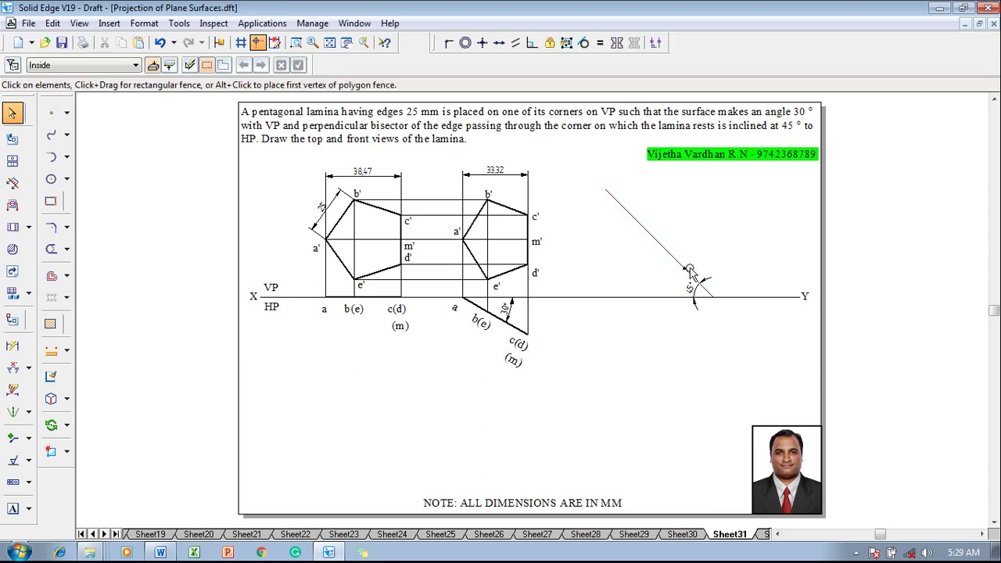